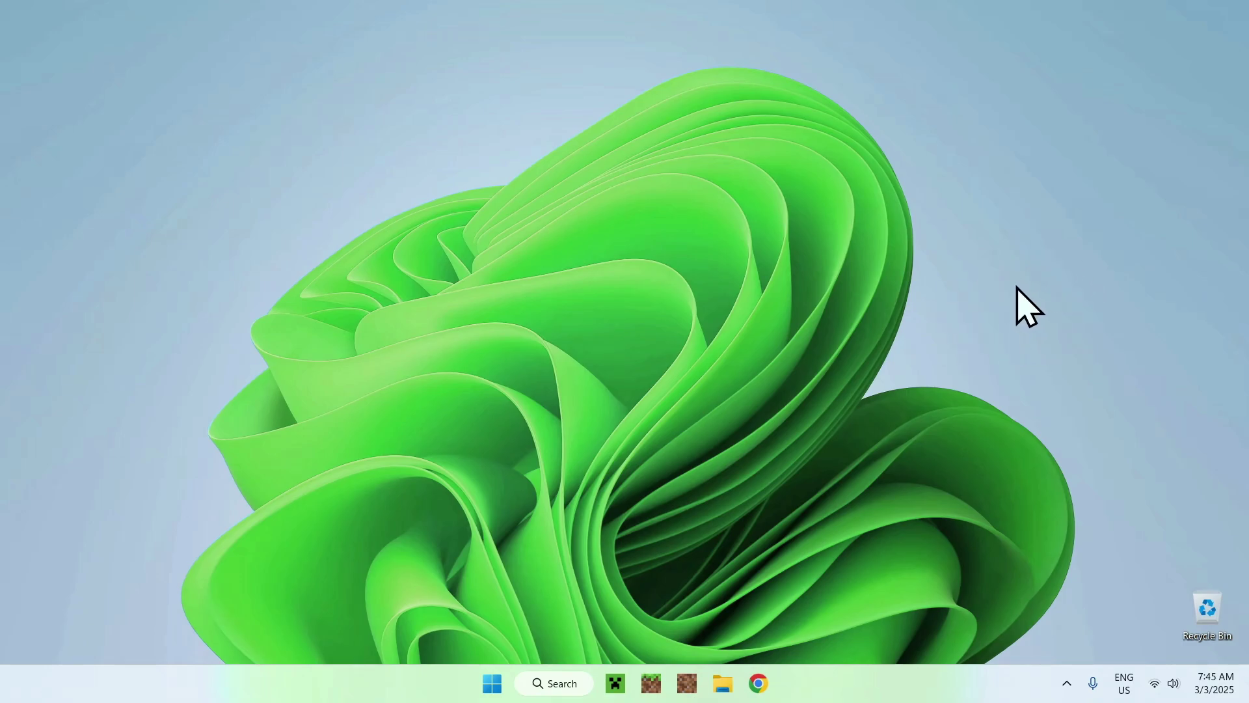
# - Search Google in Chrome for 'Modrinth' and open the modrinth.com homepage from the top result
pyautogui.click(758, 681)
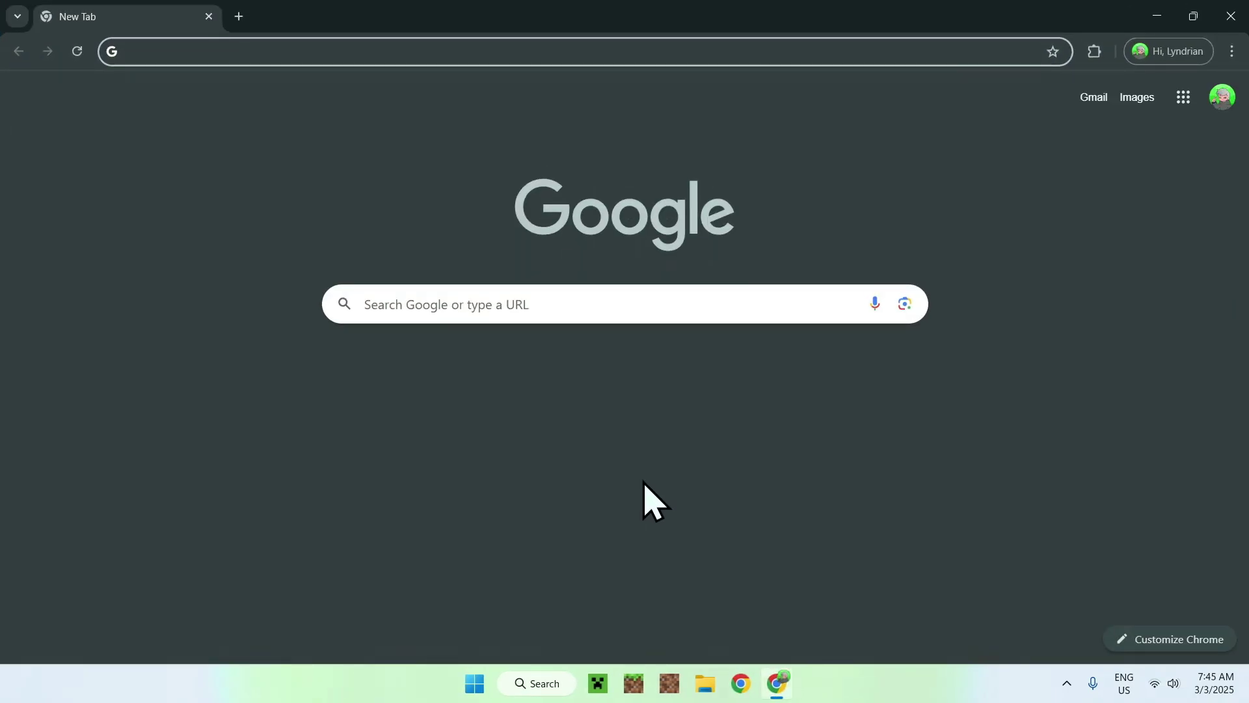
pyautogui.click(621, 304)
pyautogui.write('Modrinth')
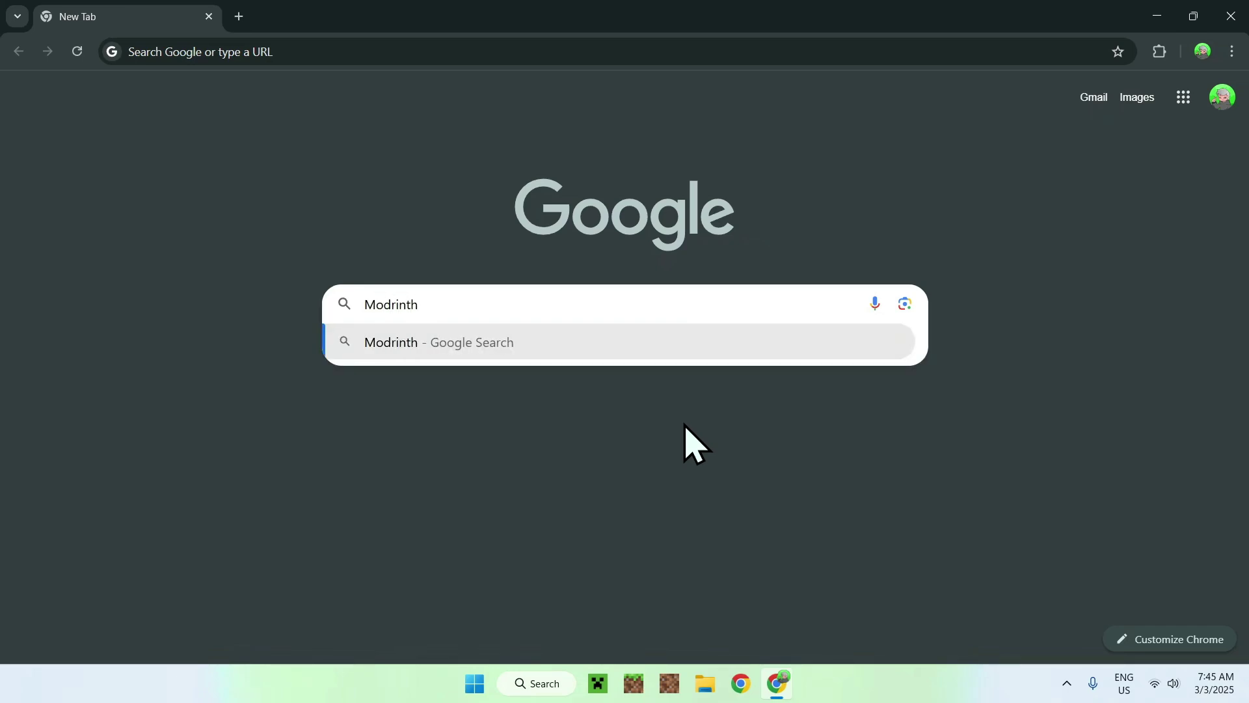
pyautogui.press('Return')
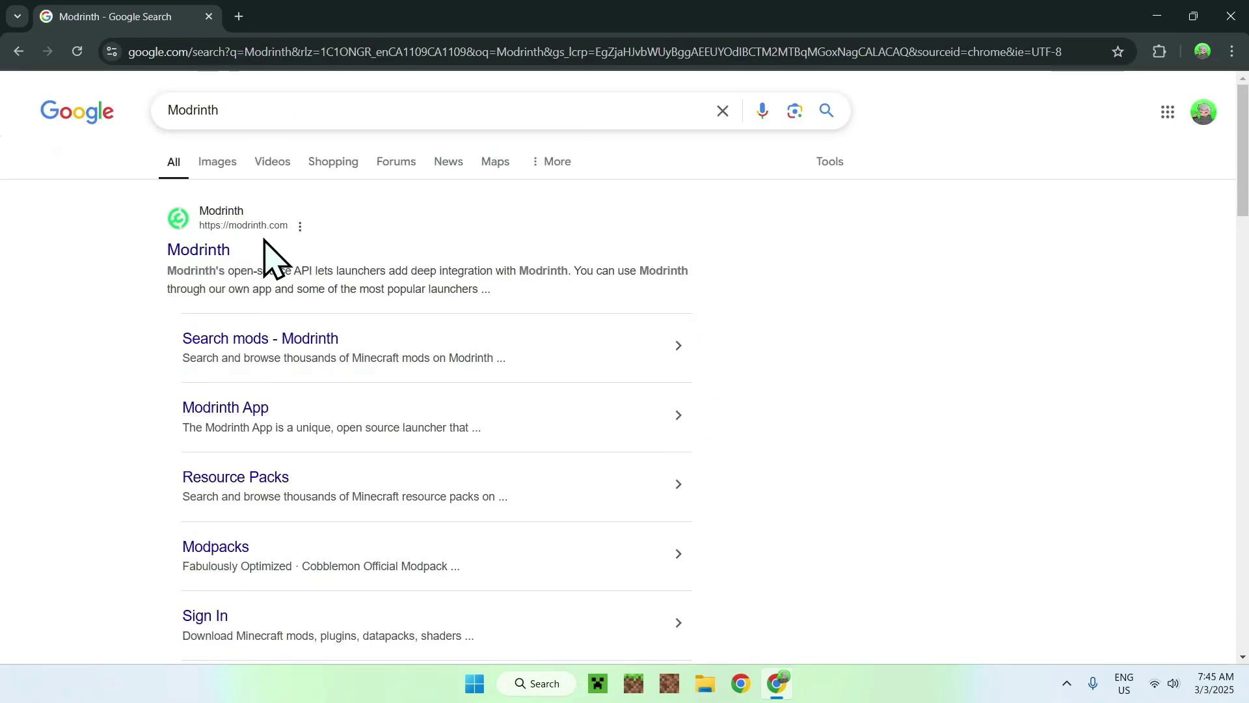
pyautogui.click(201, 254)
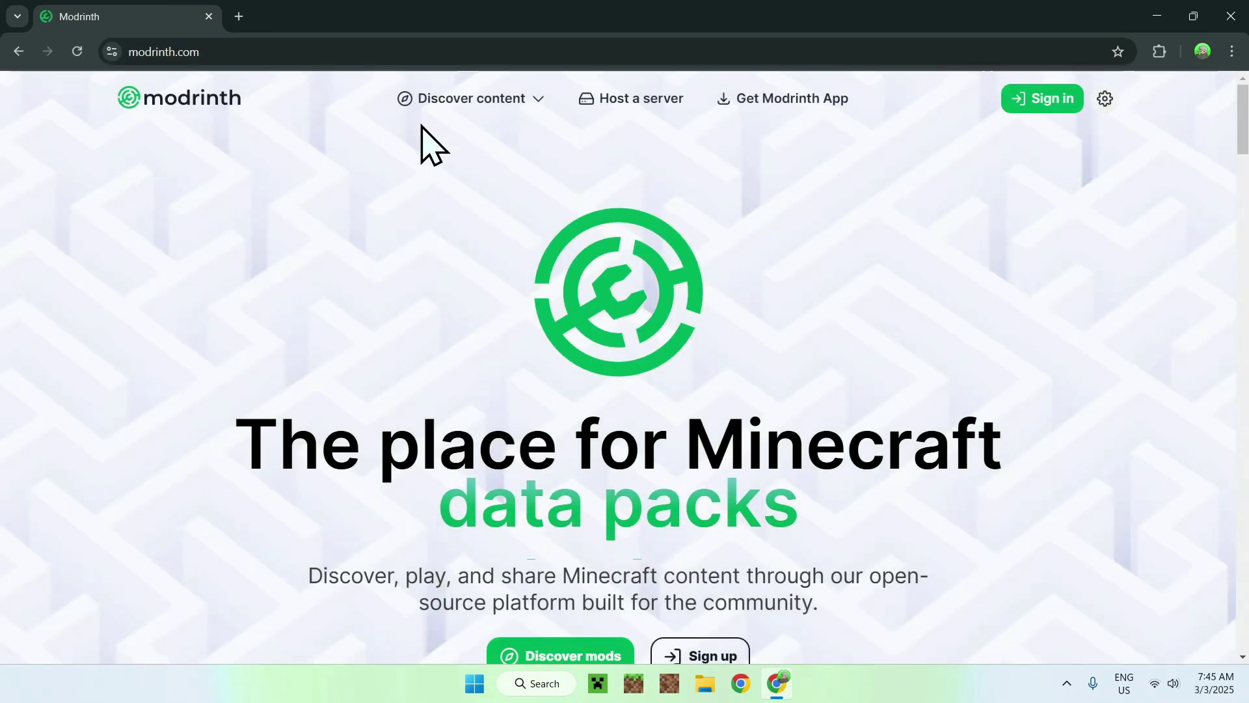
# - Find 'The Pixelmon Modpack' in Modrinth's modpacks catalogue and open its page
pyautogui.click(503, 105)
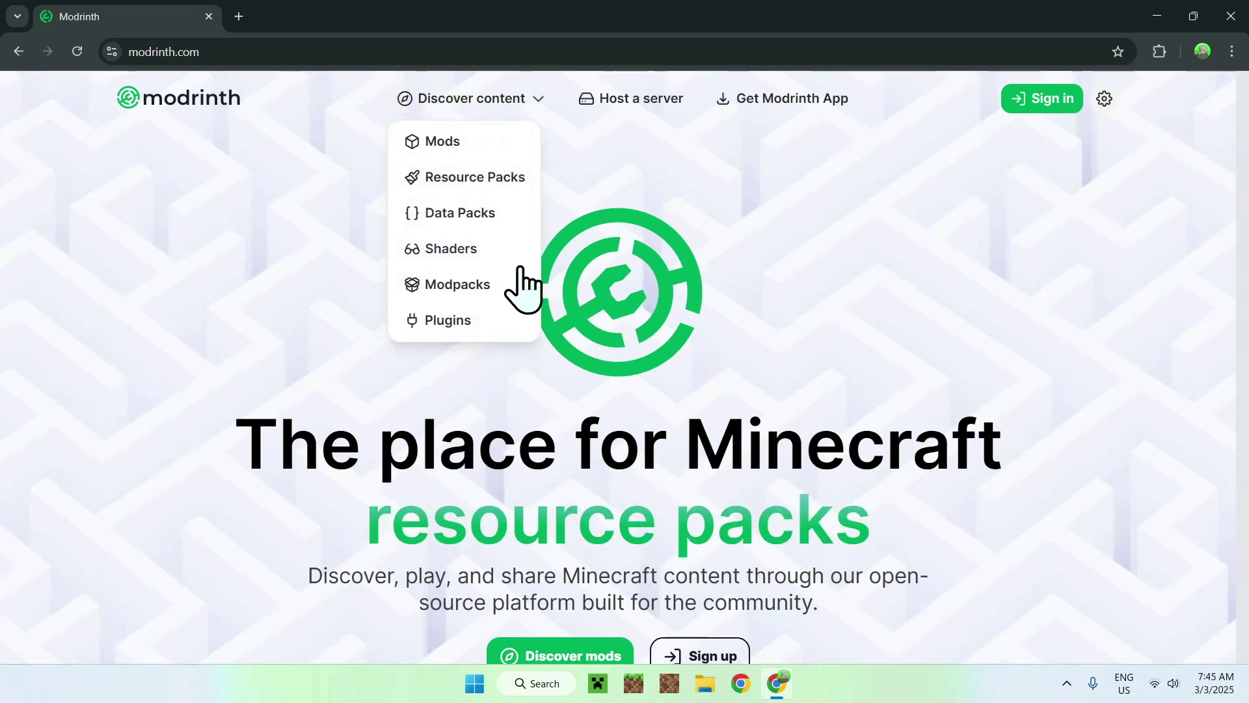
pyautogui.click(514, 286)
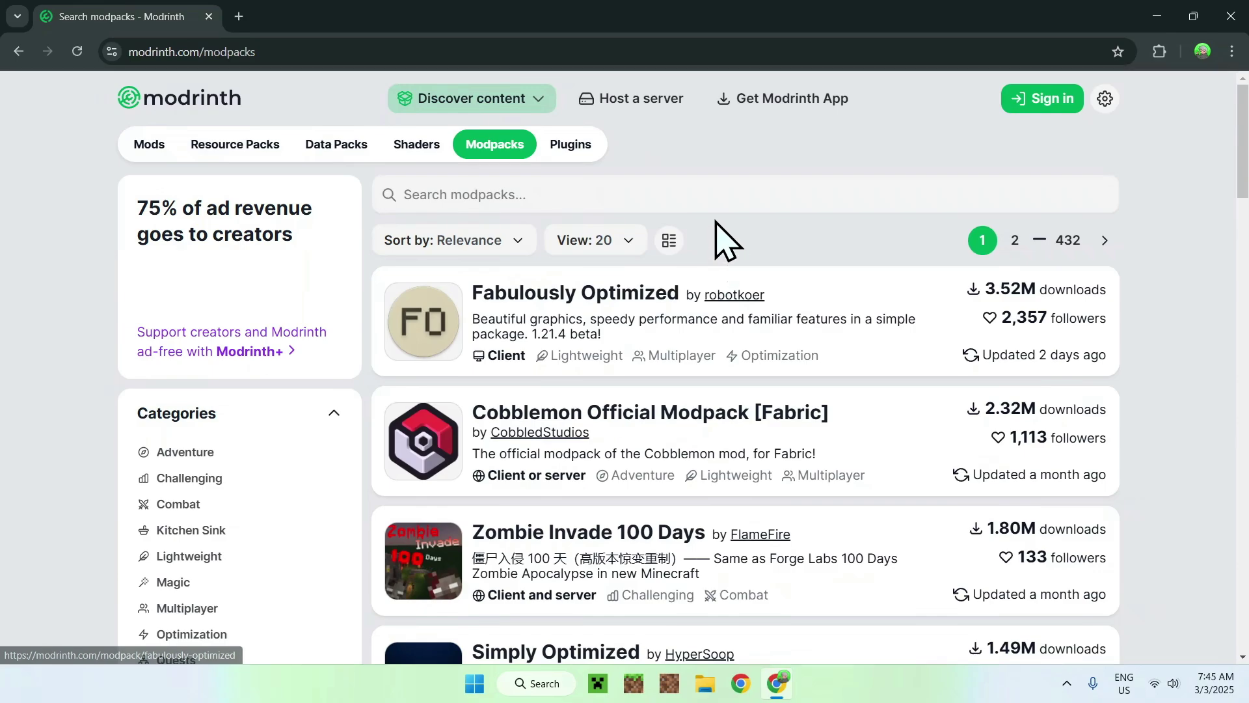
pyautogui.click(698, 194)
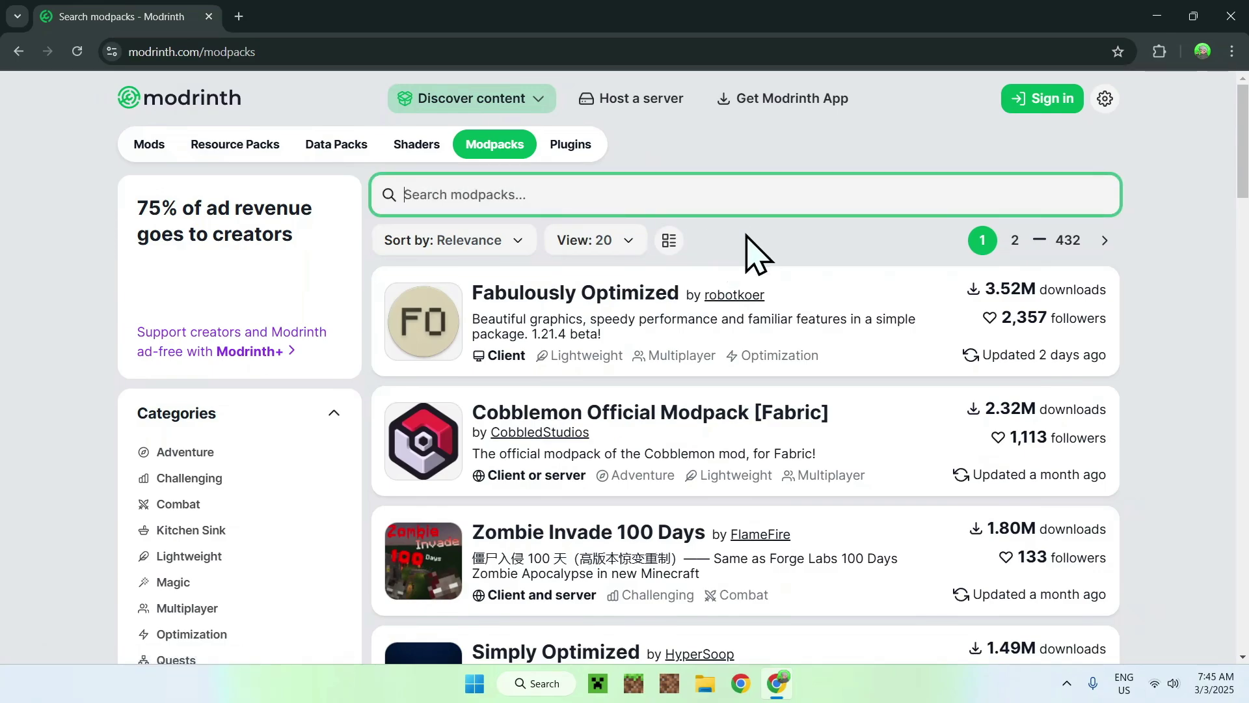
pyautogui.write('The Pixelmon Mod')
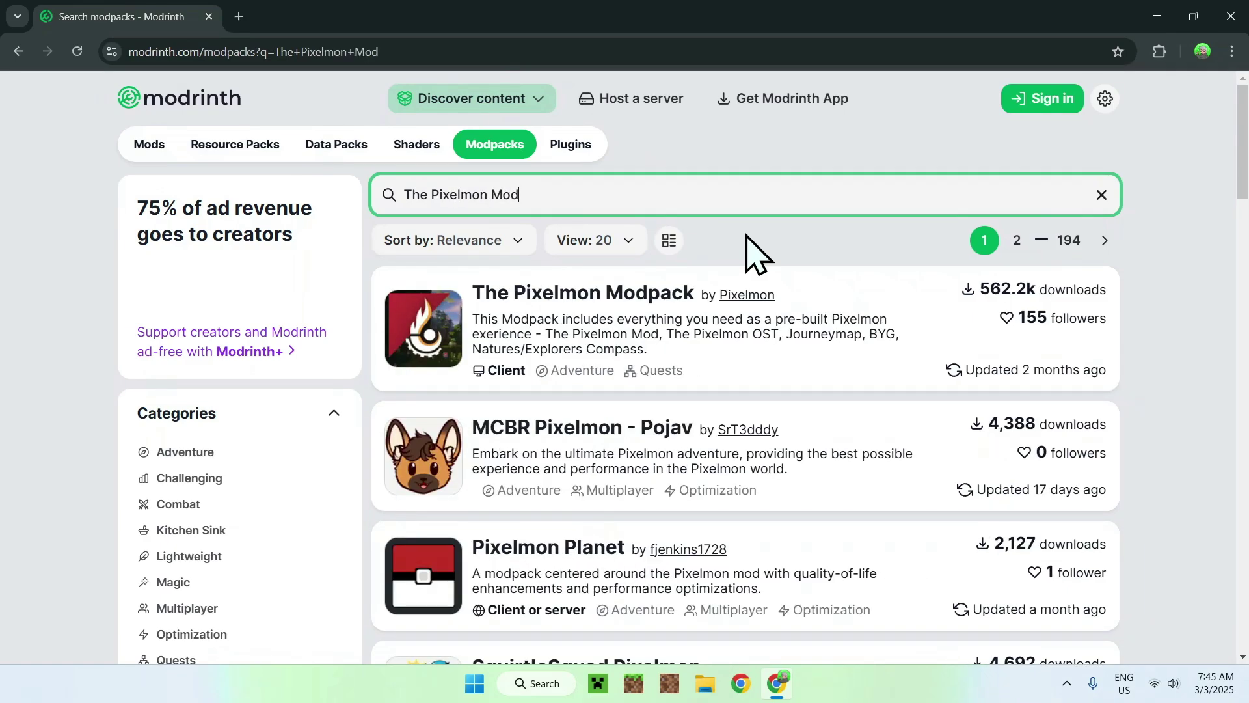
pyautogui.write('pack')
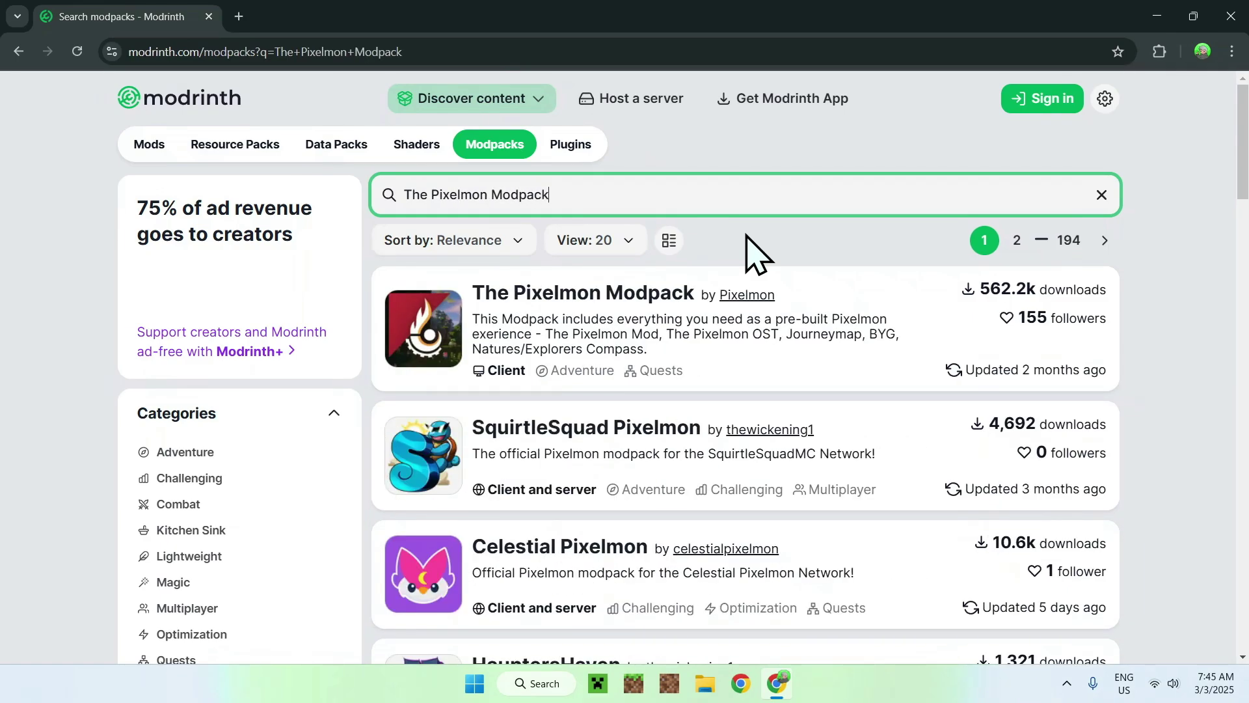
pyautogui.click(582, 296)
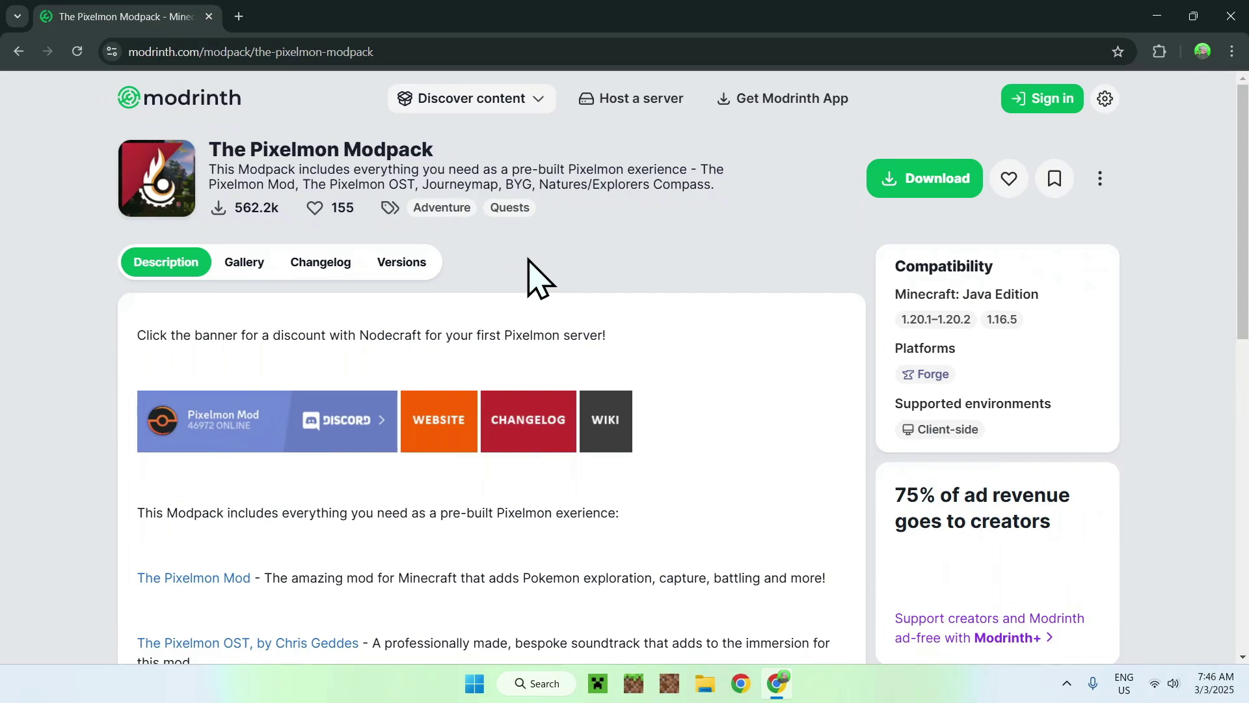
# - Show the modpack's versions list filtered to game version 1.20.2
pyautogui.click(407, 261)
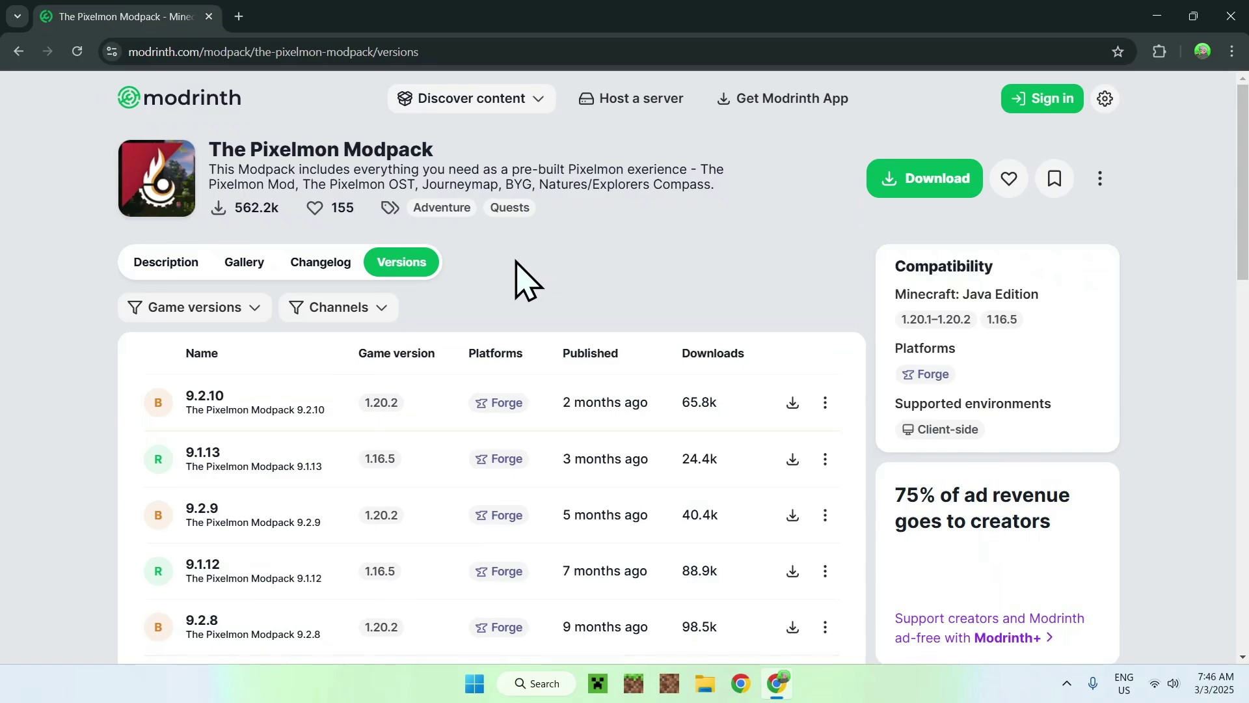
pyautogui.click(239, 309)
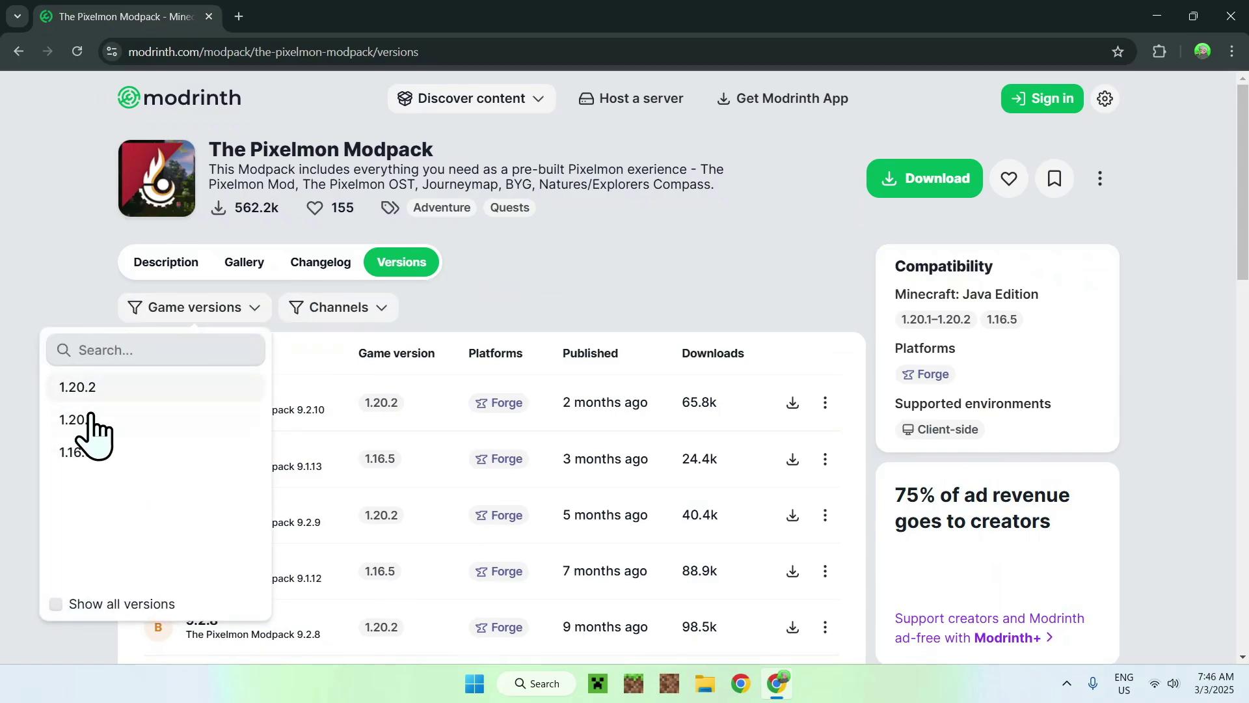
pyautogui.click(148, 391)
pyautogui.click(553, 312)
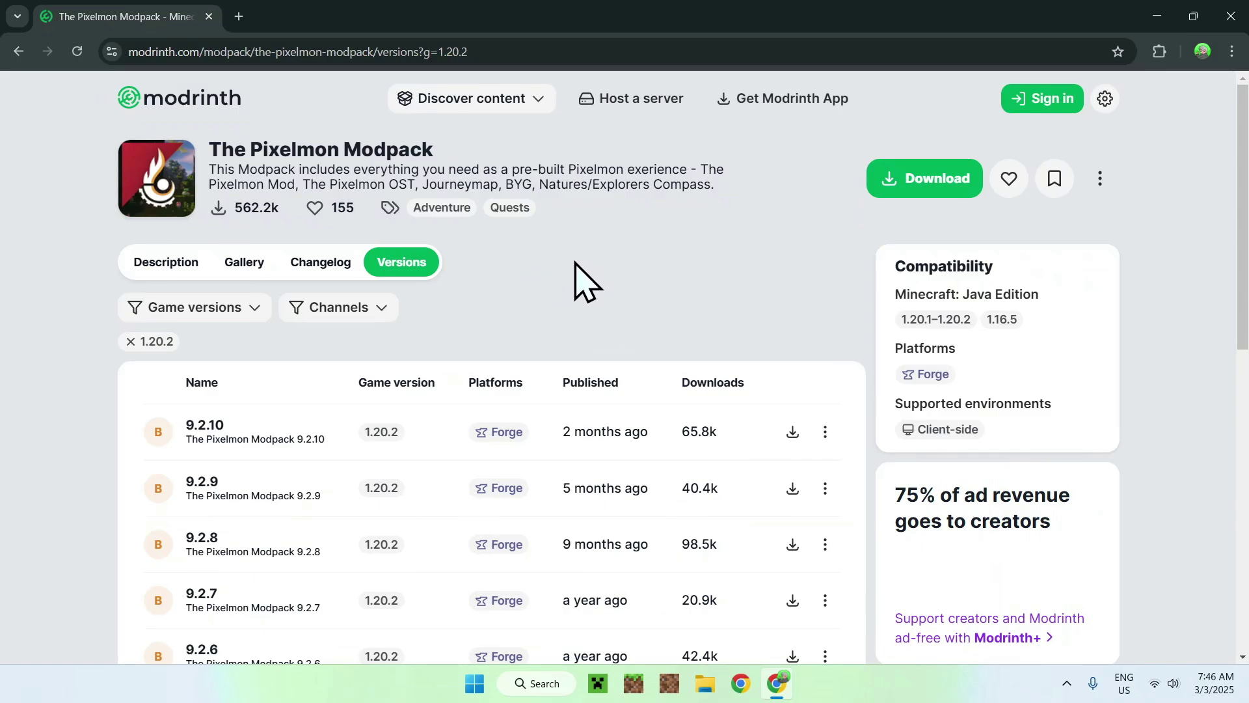
# - In a new tab, search Google for 'MRPACK To ZIP' and open the Modrinth Pack to Zip Converter
pyautogui.click(239, 16)
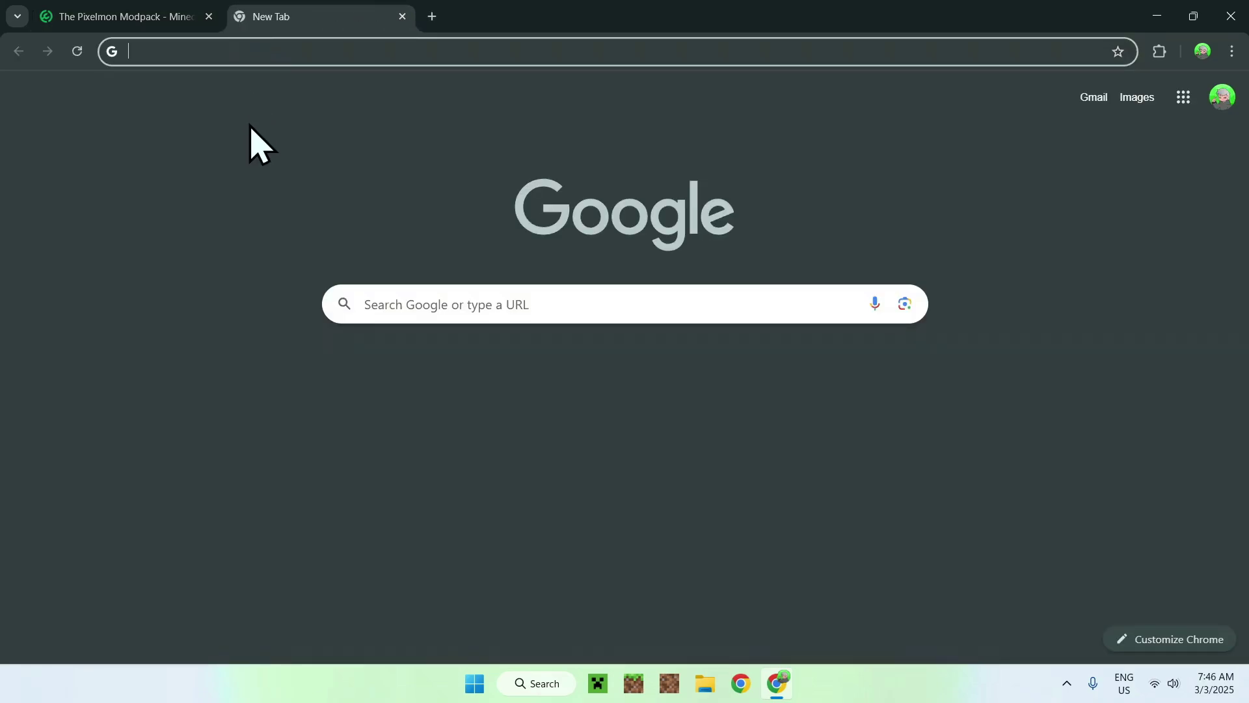
pyautogui.click(377, 306)
pyautogui.write('M')
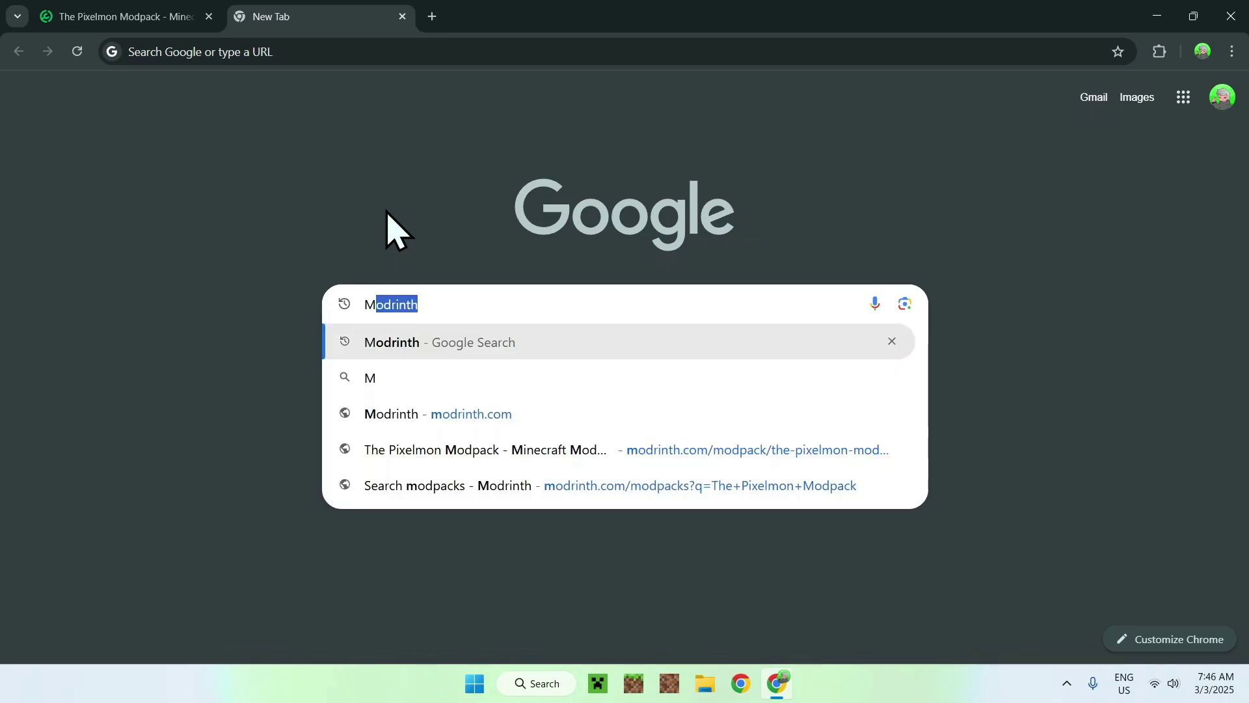
pyautogui.write('RPACK To ZIP')
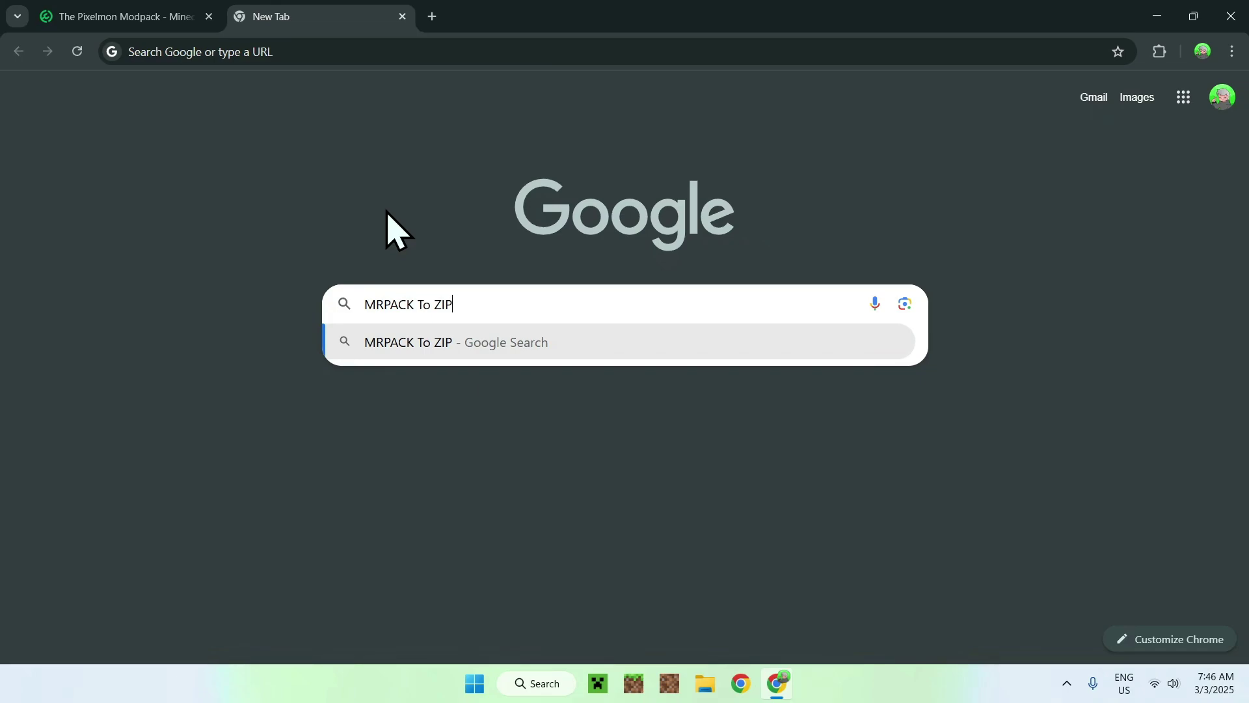
pyautogui.press('Return')
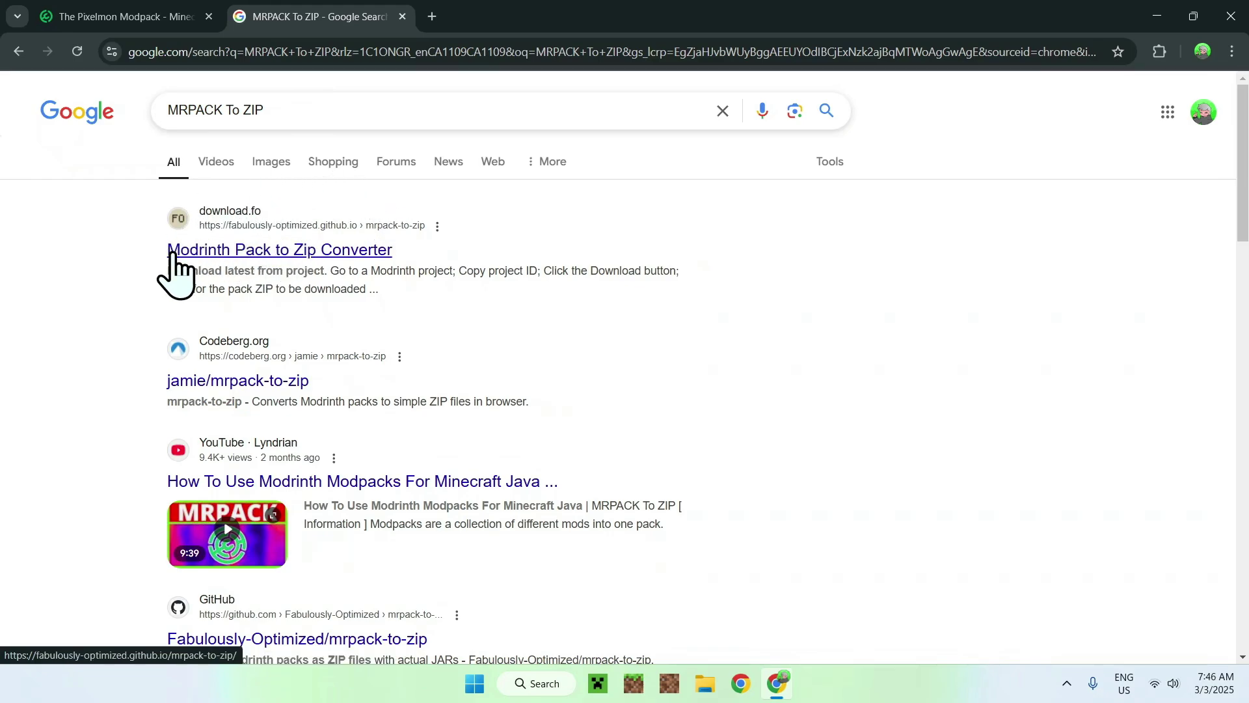
pyautogui.click(266, 250)
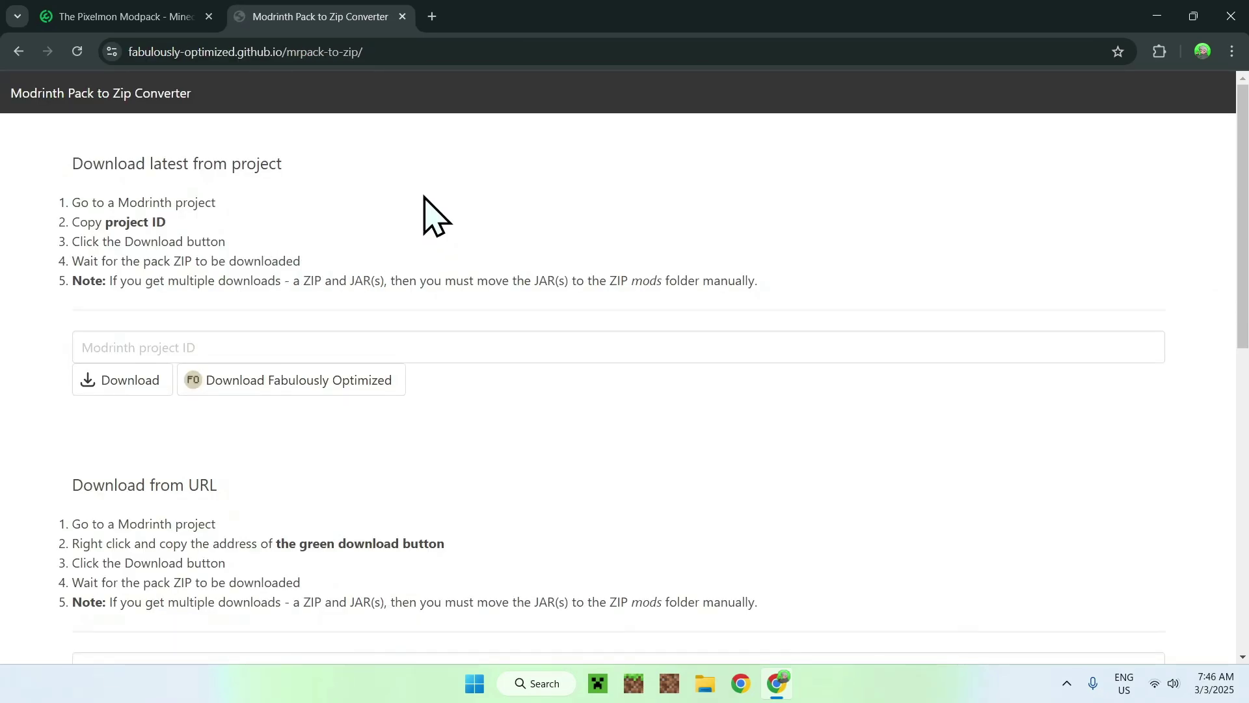
# - Scroll the converter down to its Download from URL section, then return to the Pixelmon Modpack tab
pyautogui.scroll(-4, 510, 204)
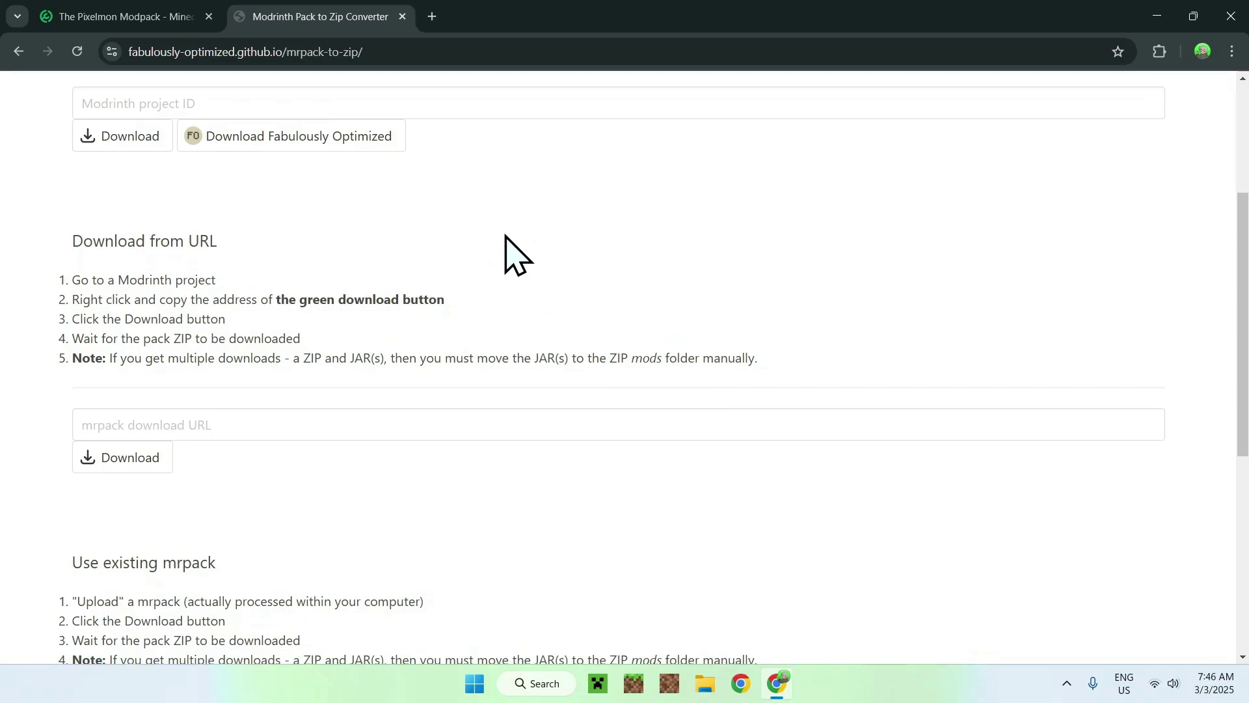
pyautogui.click(104, 23)
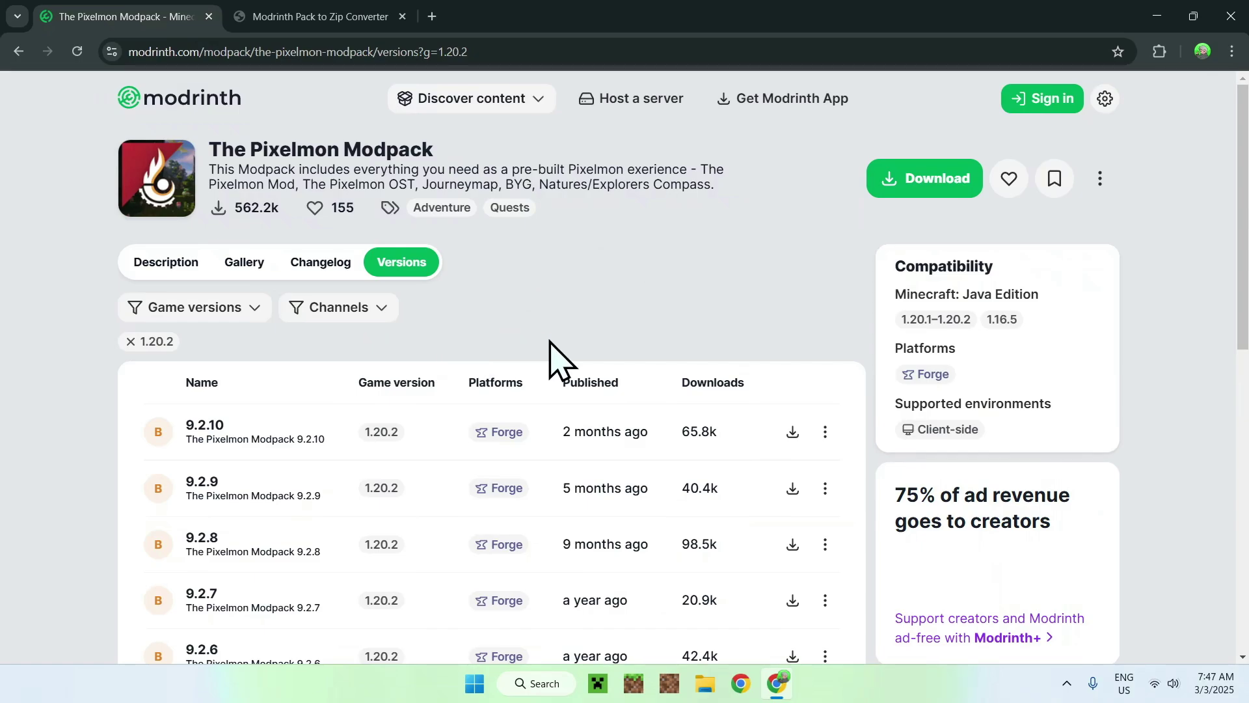
# - Copy the download link of Pixelmon Modpack 9.2.10 and return to the converter page
pyautogui.rightClick(794, 433)
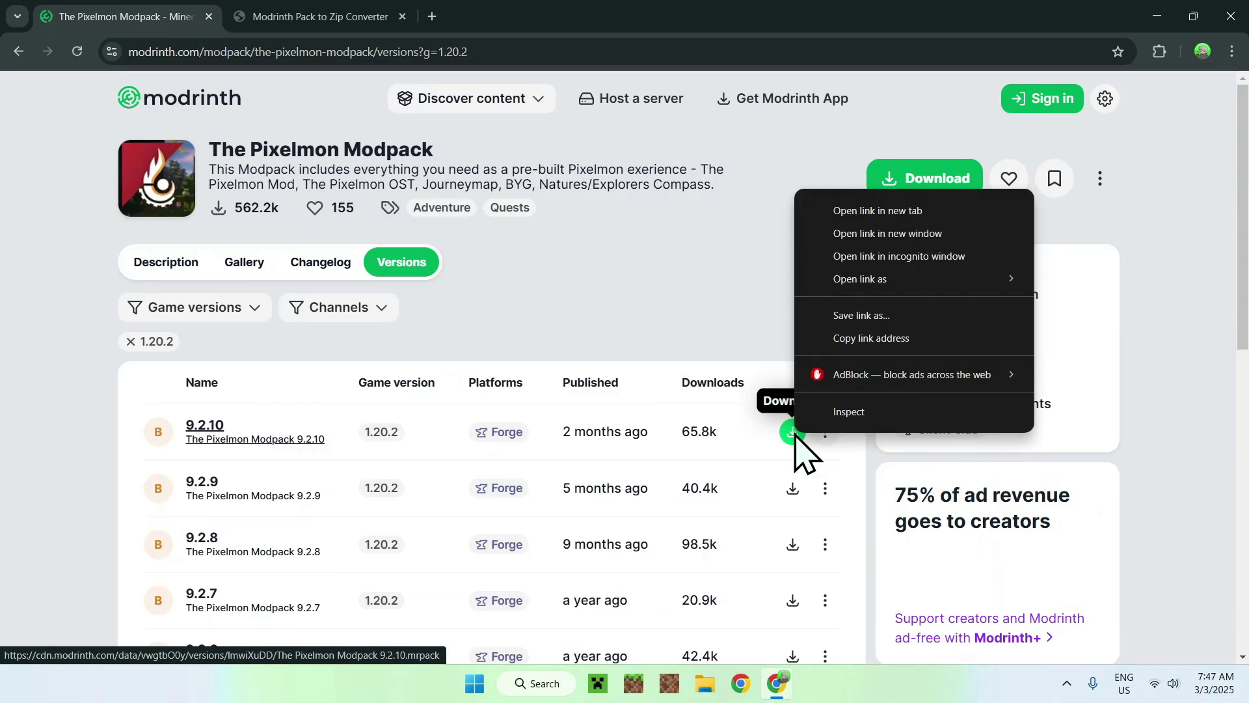
pyautogui.click(831, 339)
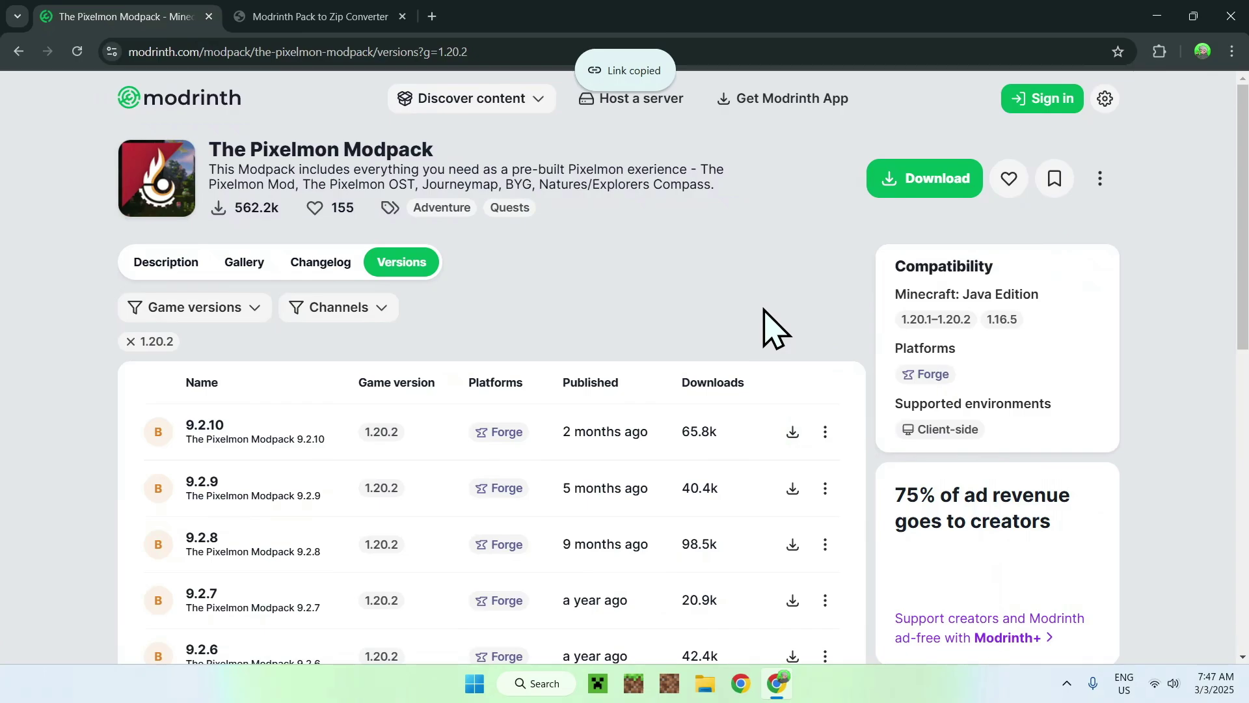
pyautogui.click(298, 43)
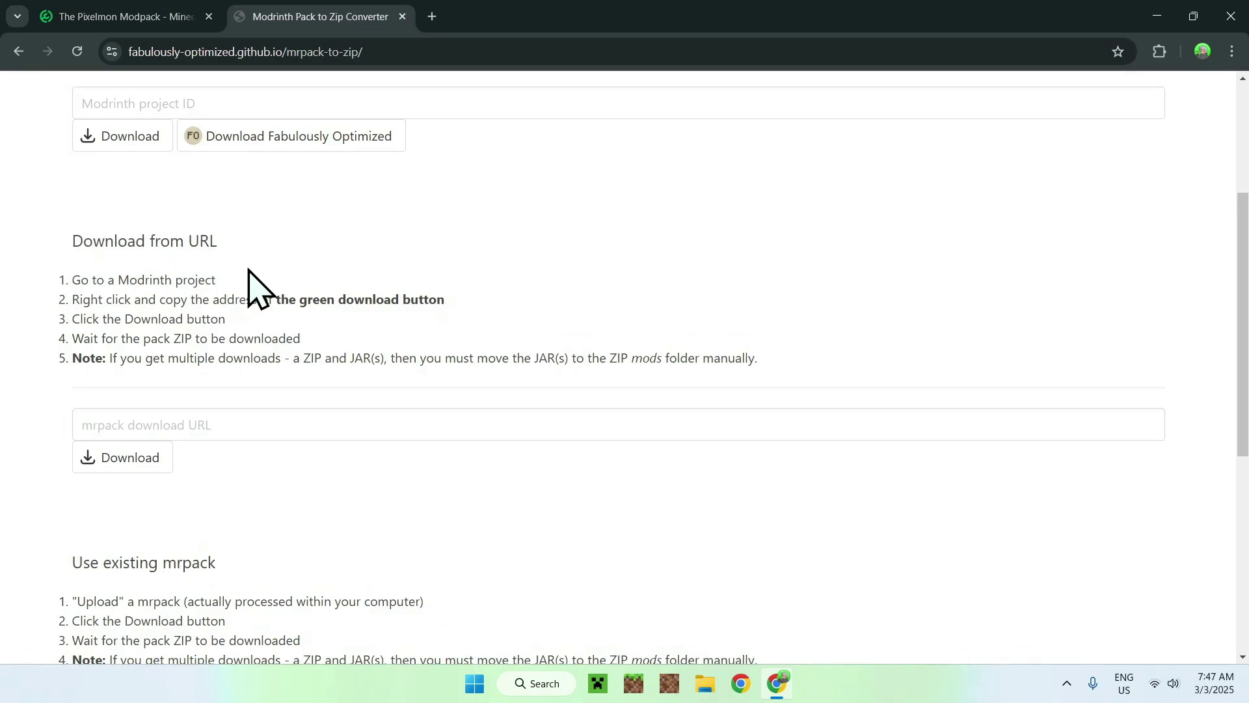
# - Paste the 9.2.10 mrpack link into the URL field and download it as Pixelmon Mod-9.2.10.zip
pyautogui.click(304, 424)
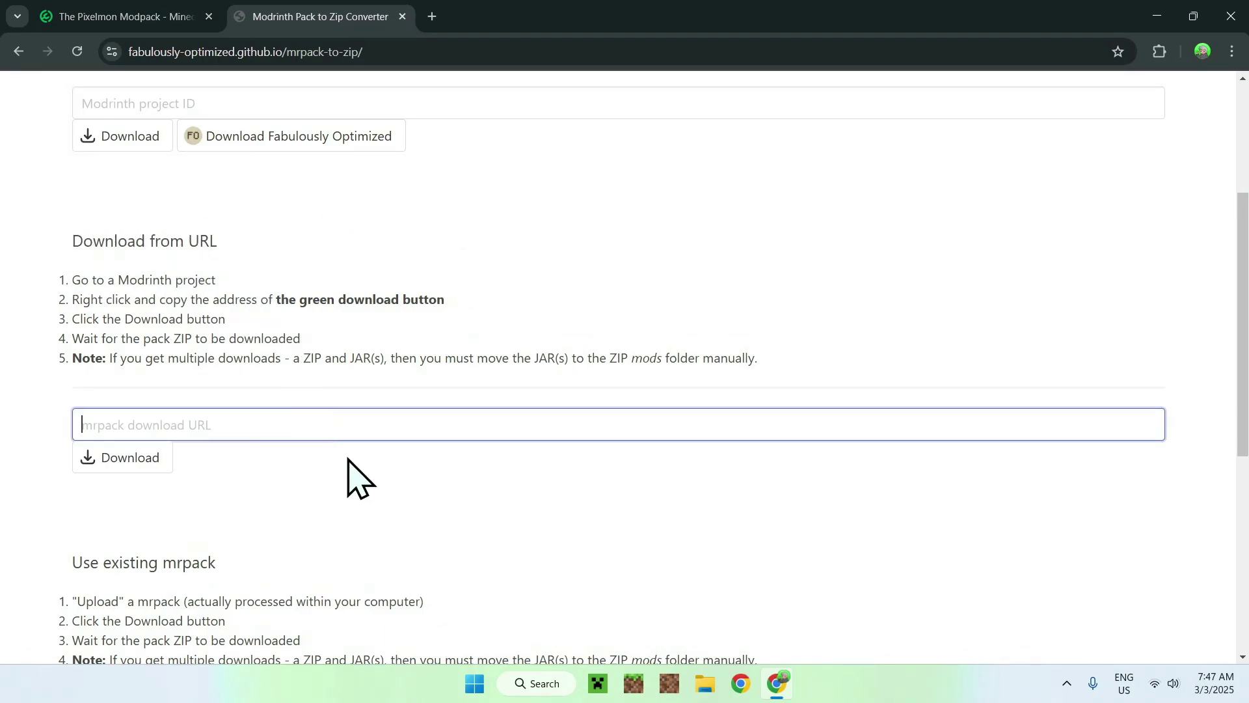
pyautogui.rightClick(326, 423)
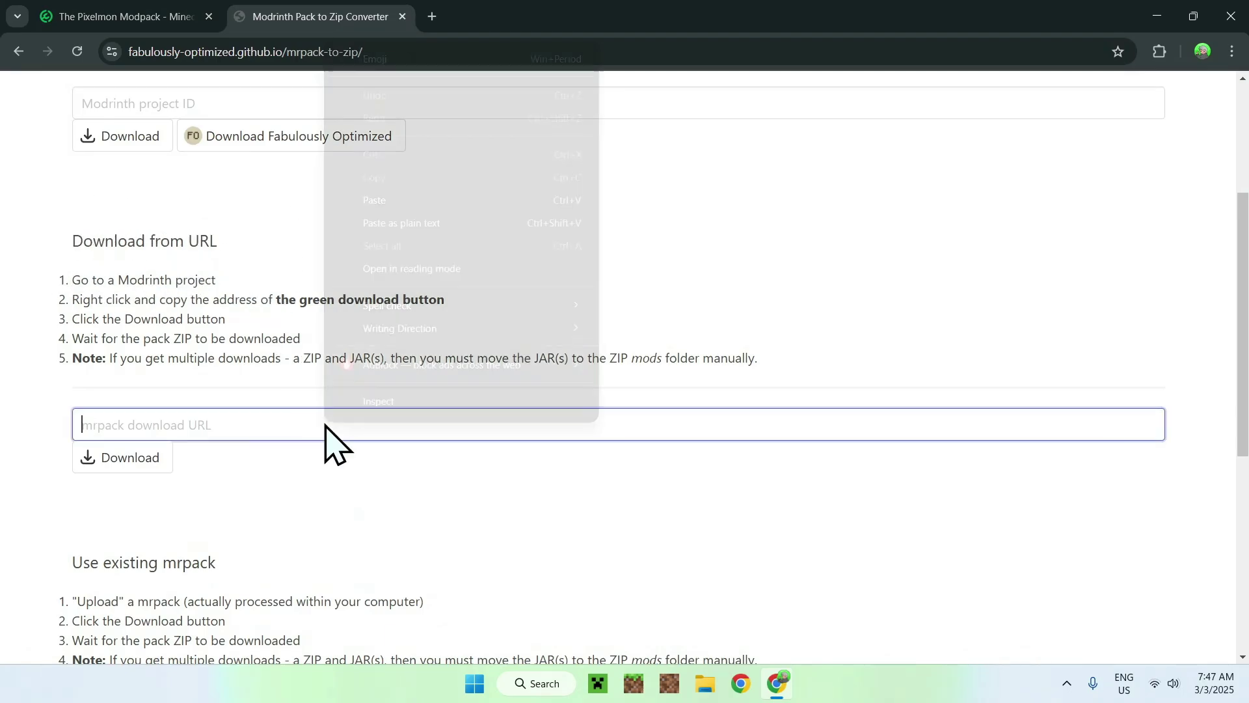
pyautogui.click(531, 206)
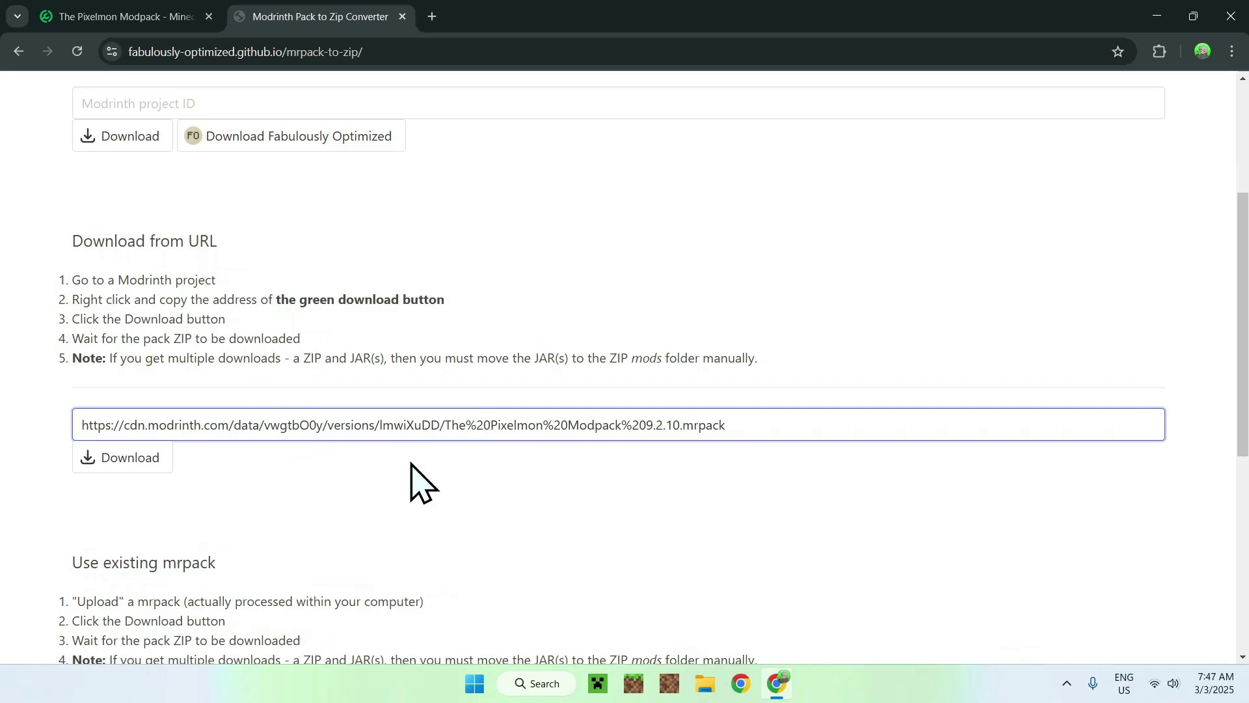
pyautogui.click(118, 483)
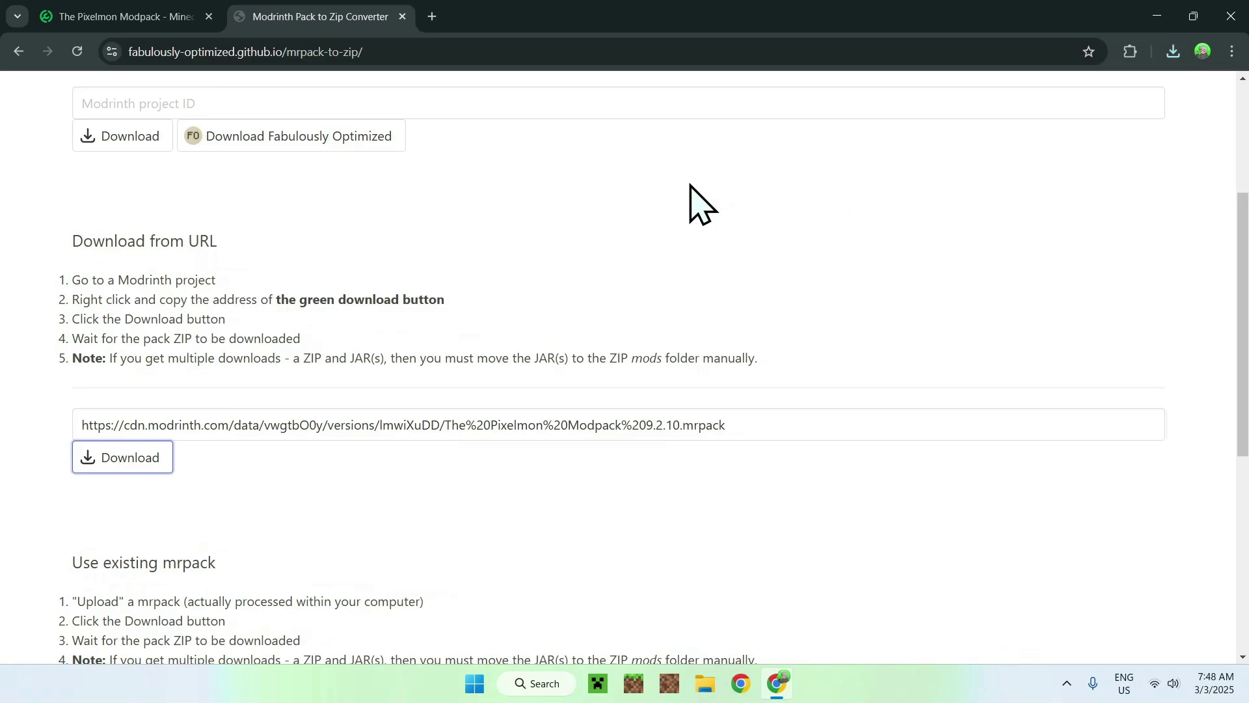
pyautogui.click(434, 23)
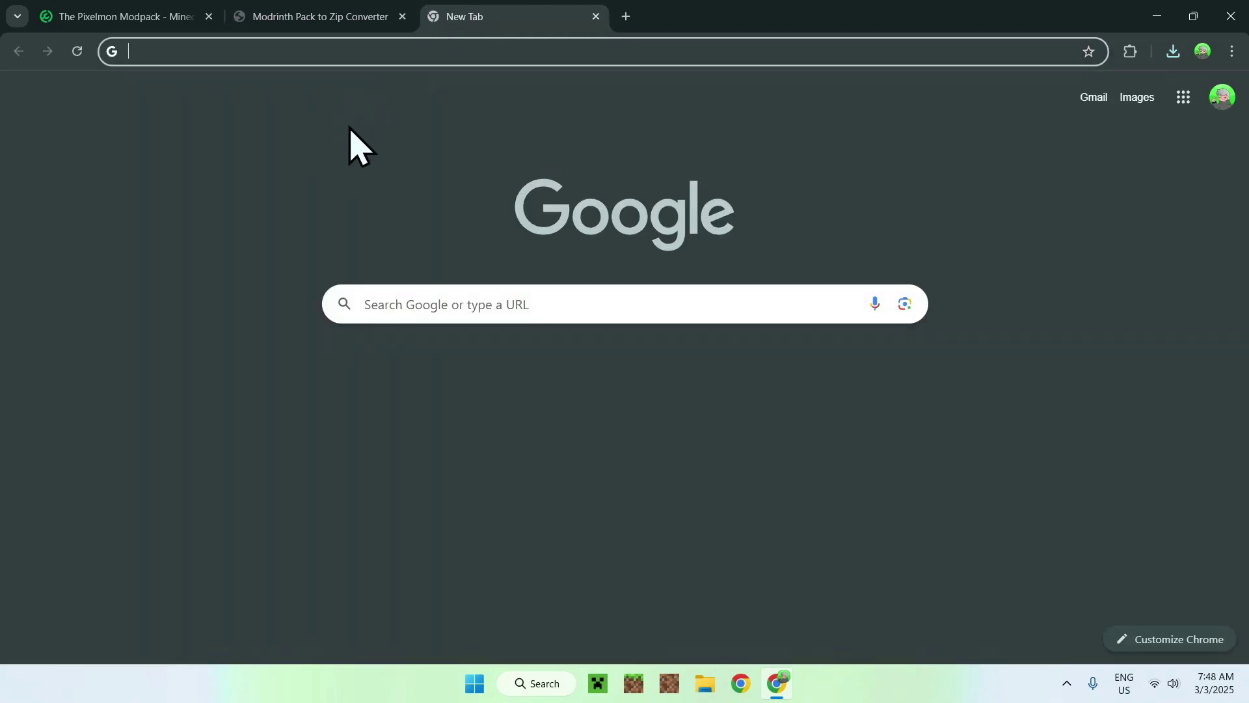
# - Search Google for 'Forge Minecraft' and open the files.minecraftforge.net downloads site
pyautogui.click(368, 302)
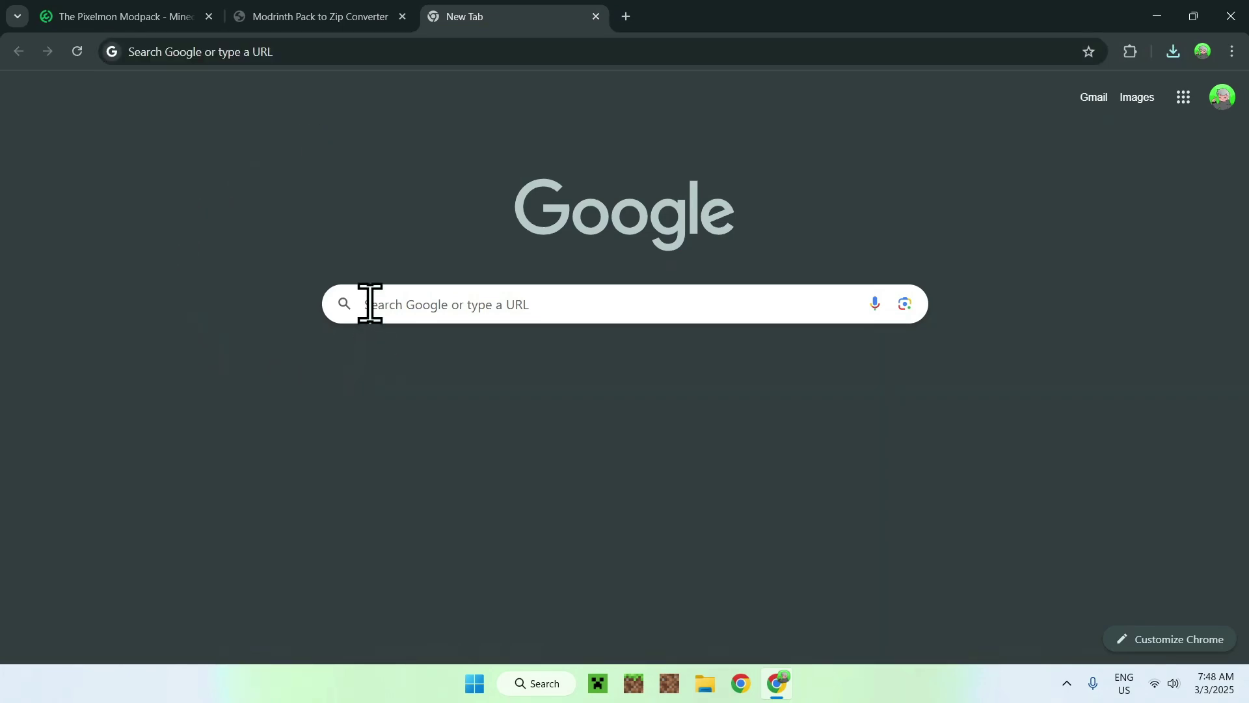
pyautogui.write('Fo')
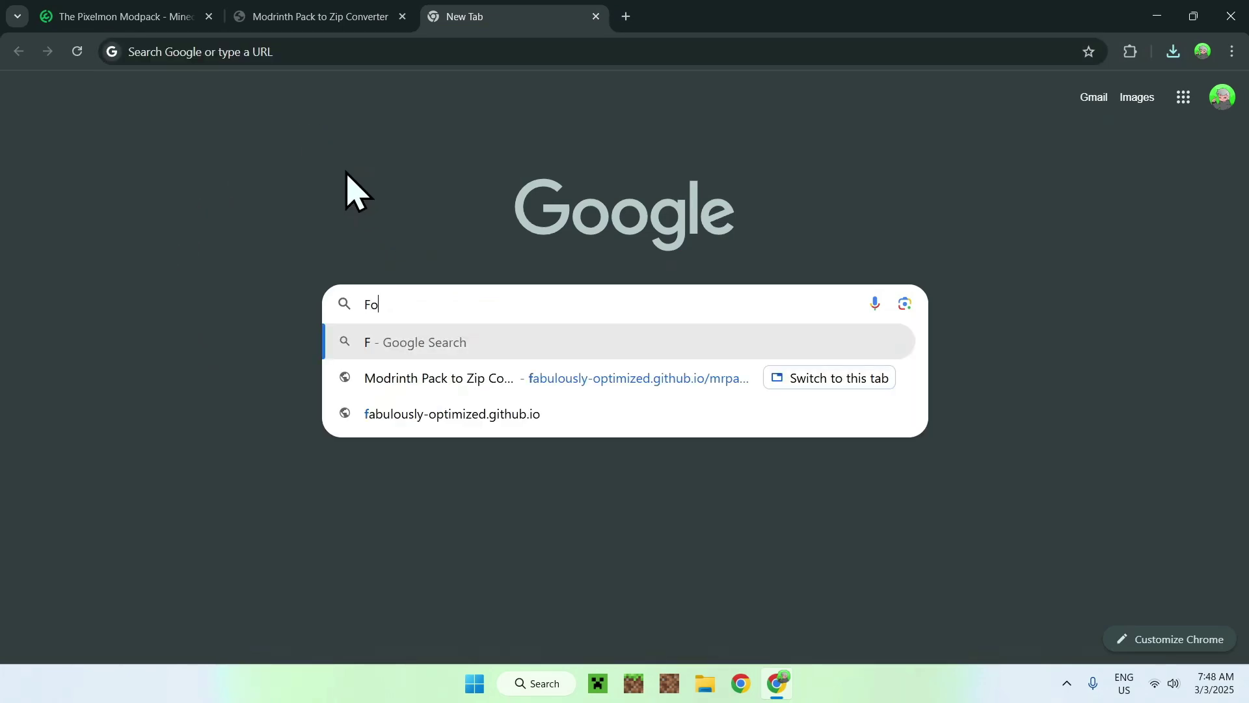
pyautogui.write('rge Minecraft')
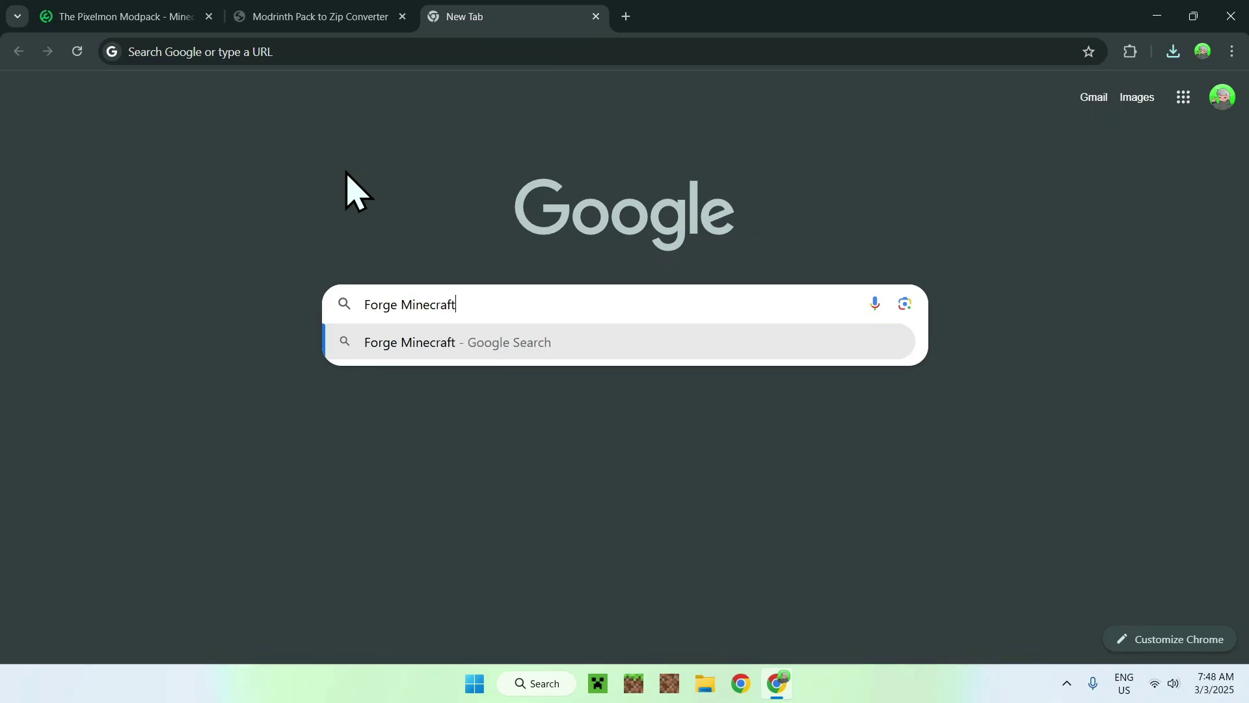
pyautogui.press('Return')
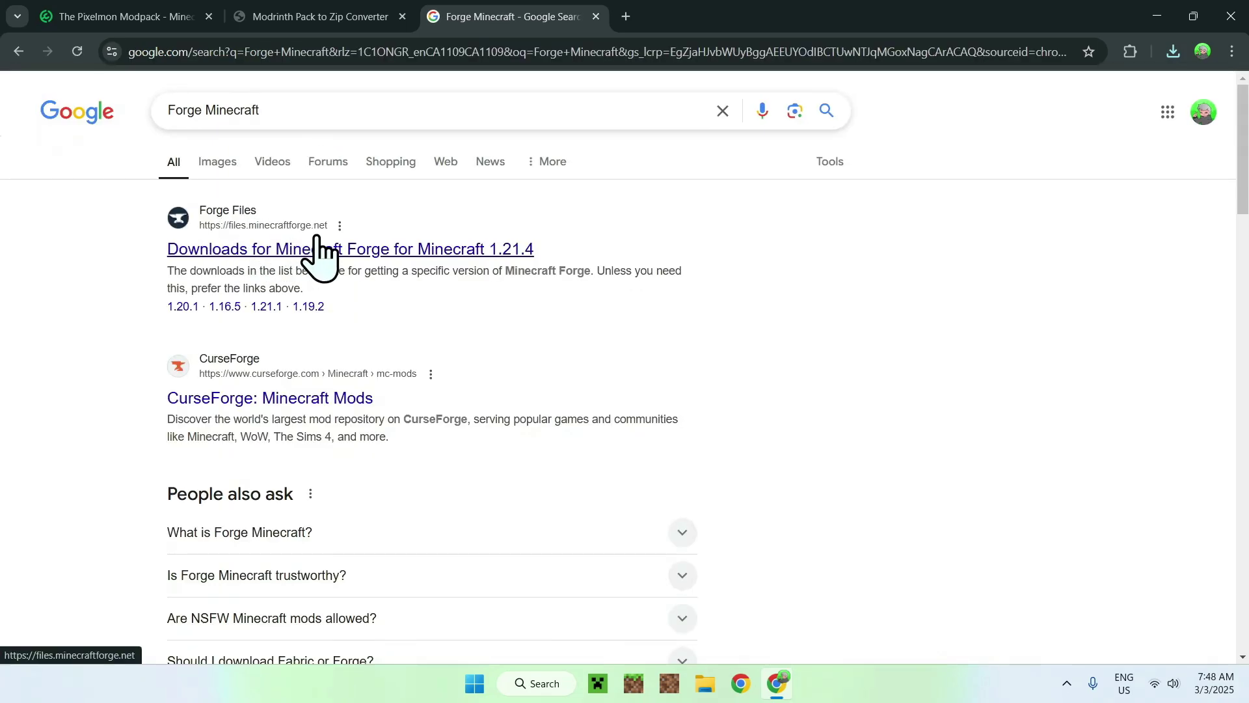
pyautogui.click(267, 253)
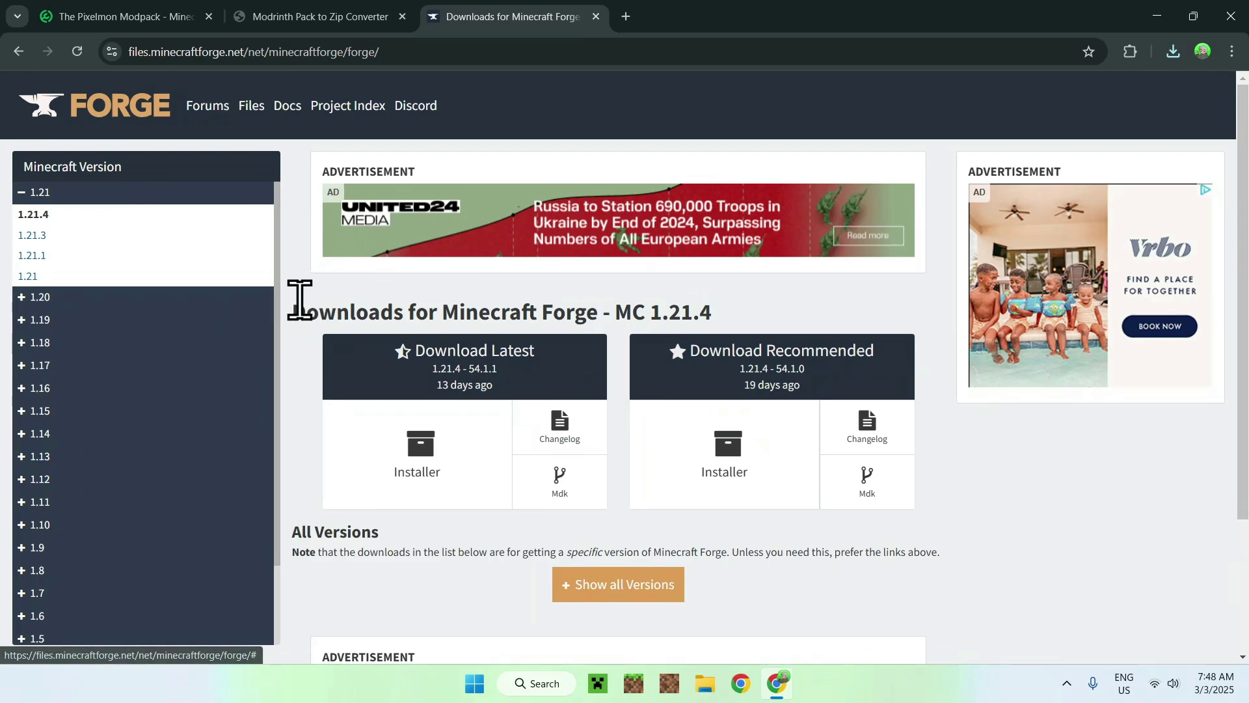
# - Download the forge-1.20.2-48.1.0 installer for the modpack's version 1.20.2, skipping the ad page
pyautogui.hotkey('ctrl', '1')
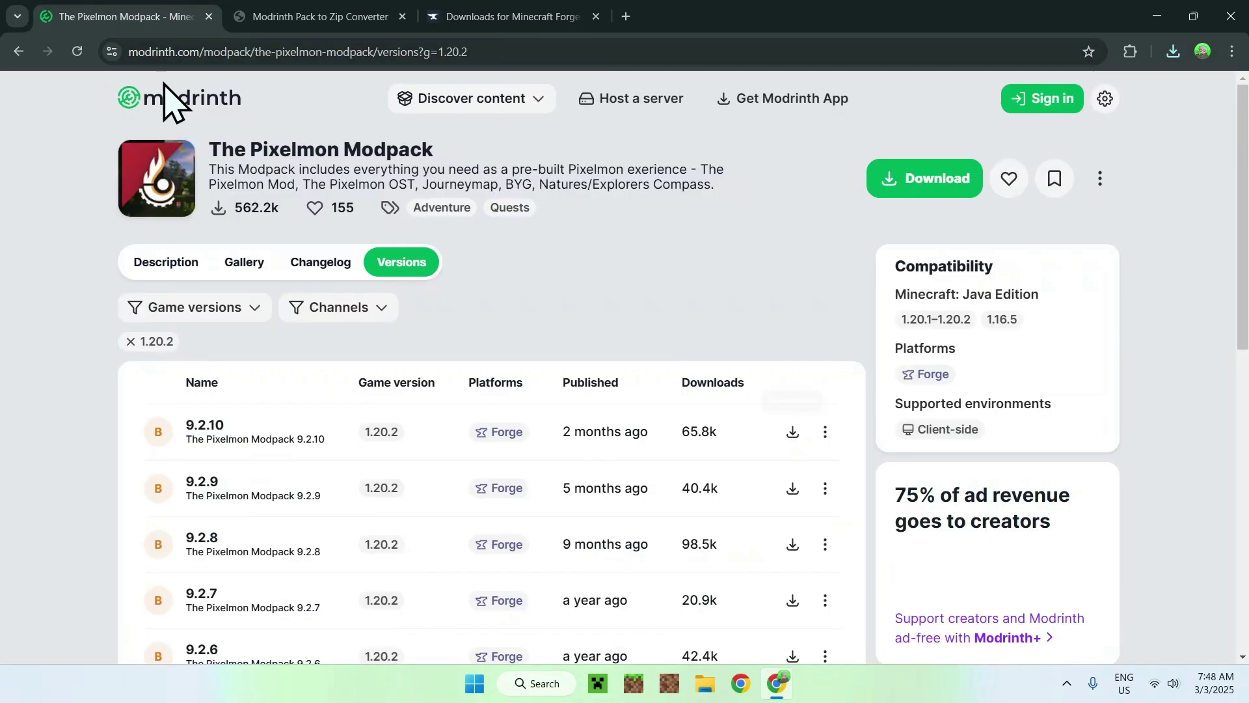
pyautogui.click(510, 18)
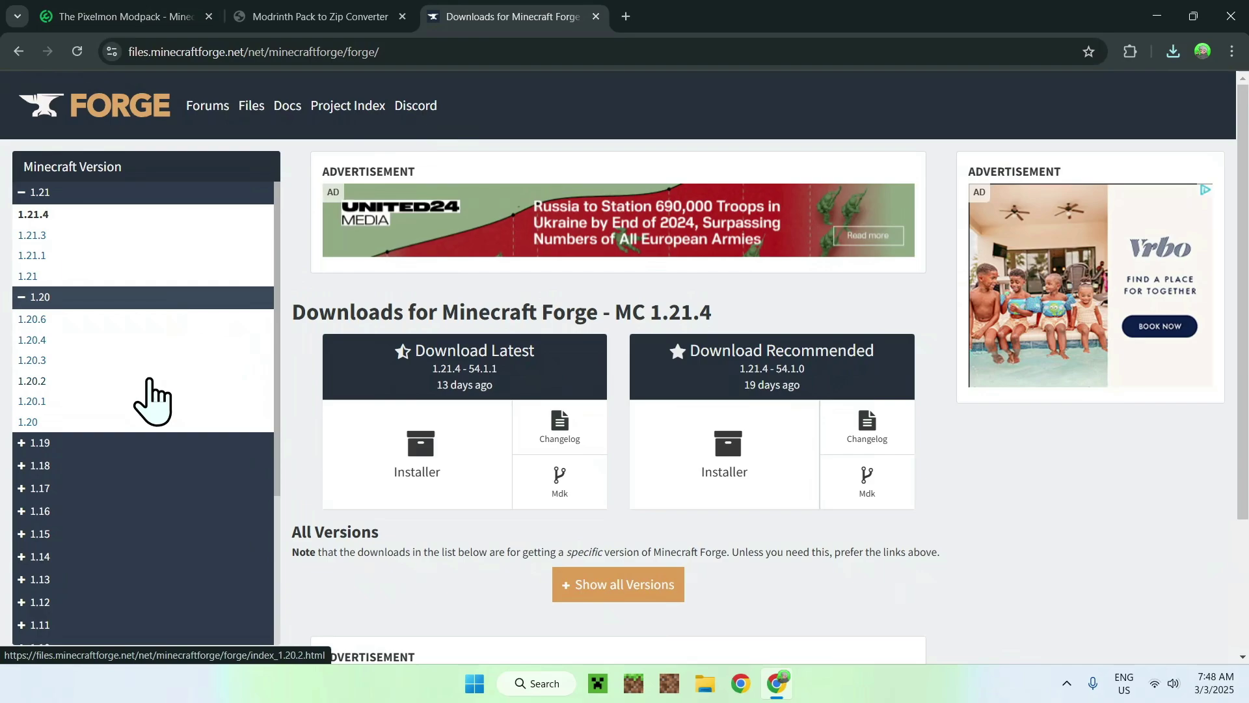
pyautogui.click(156, 382)
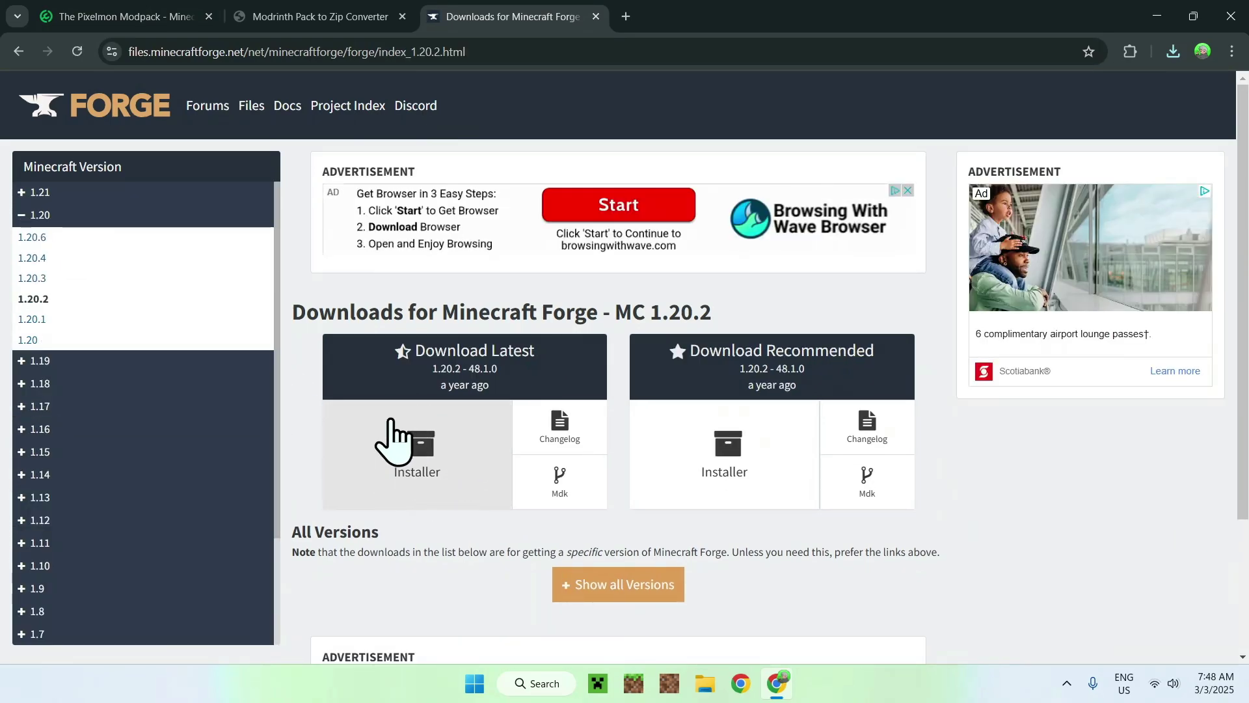
pyautogui.click(419, 449)
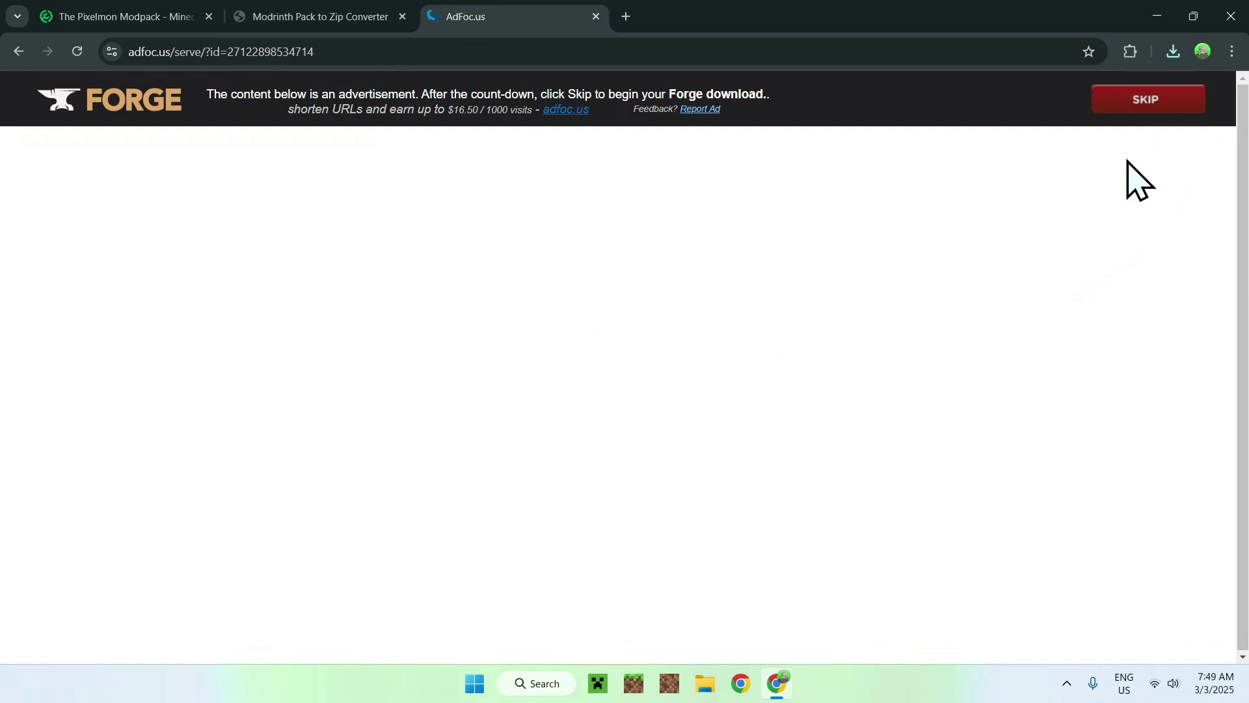
pyautogui.click(1144, 109)
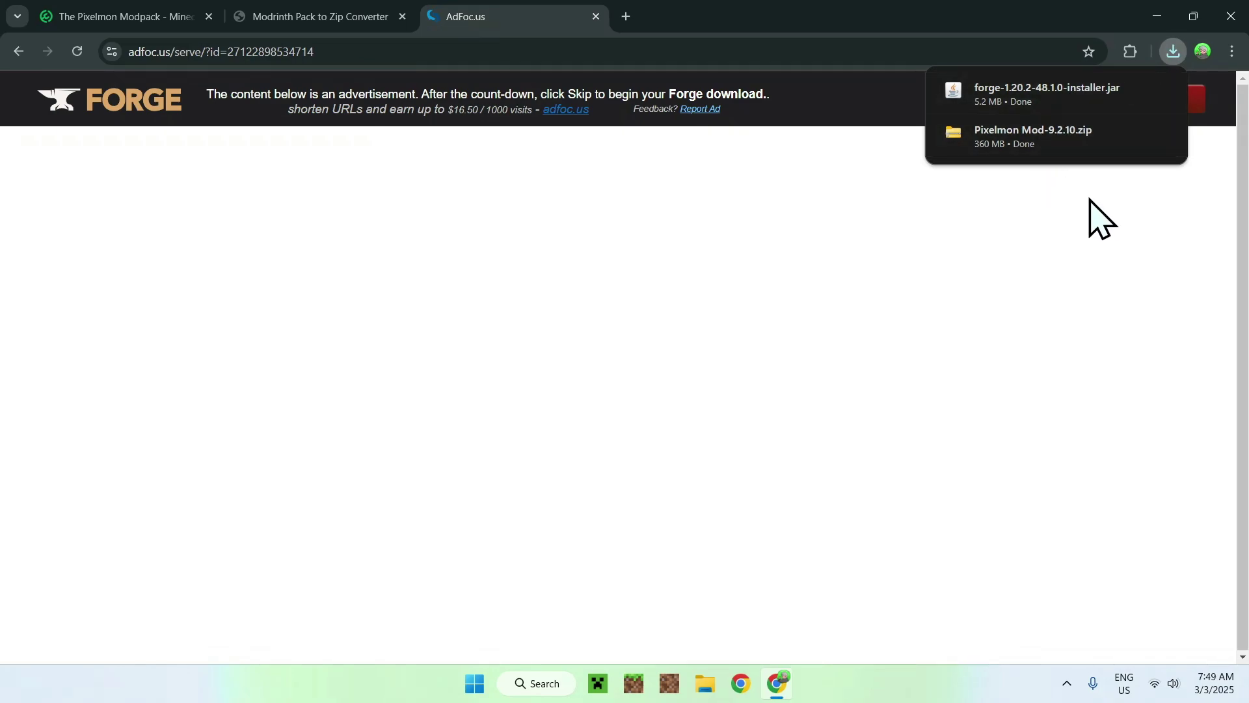
pyautogui.click(626, 16)
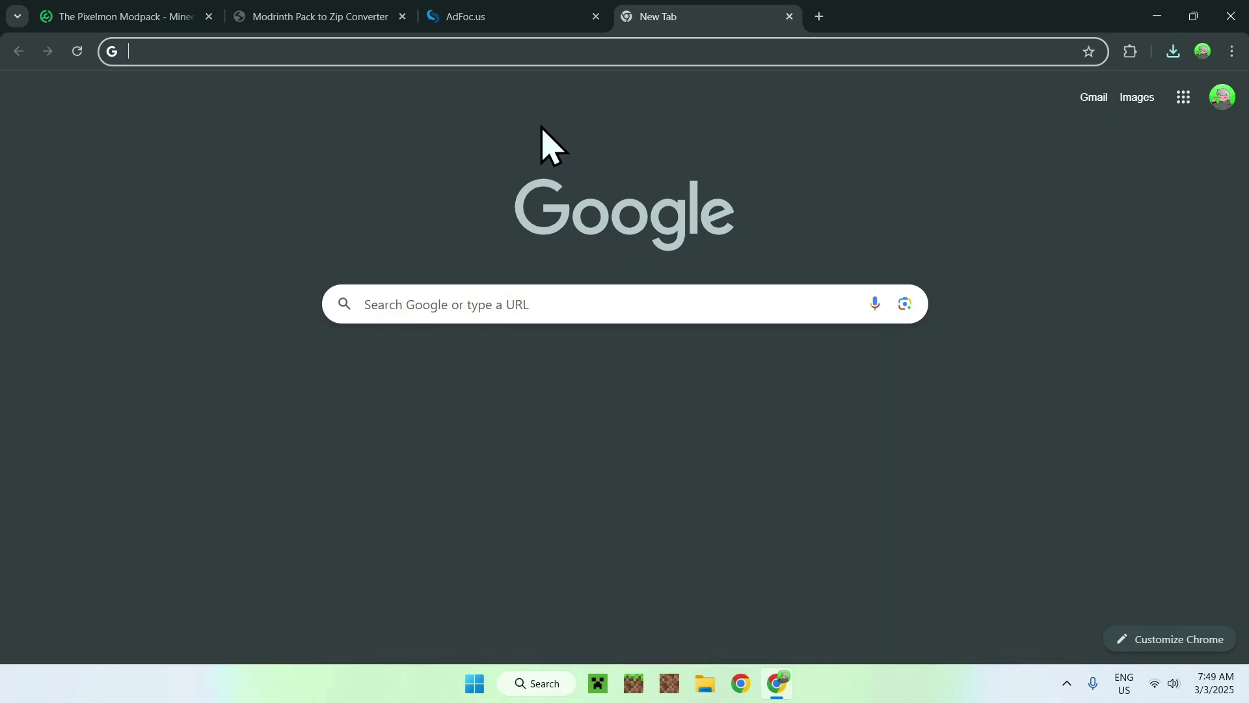
# - Search Google for 'JDK' and open Oracle's Java Downloads page
pyautogui.click(394, 303)
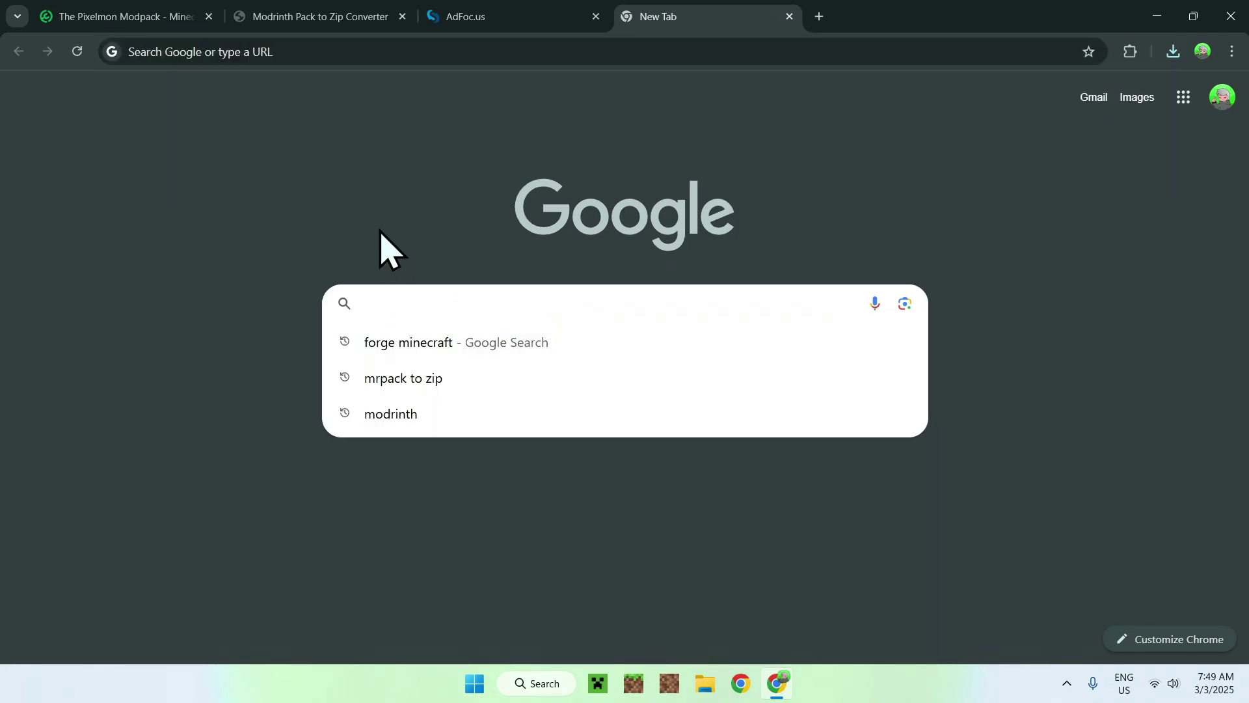
pyautogui.write('JDK 23')
pyautogui.press('Return')
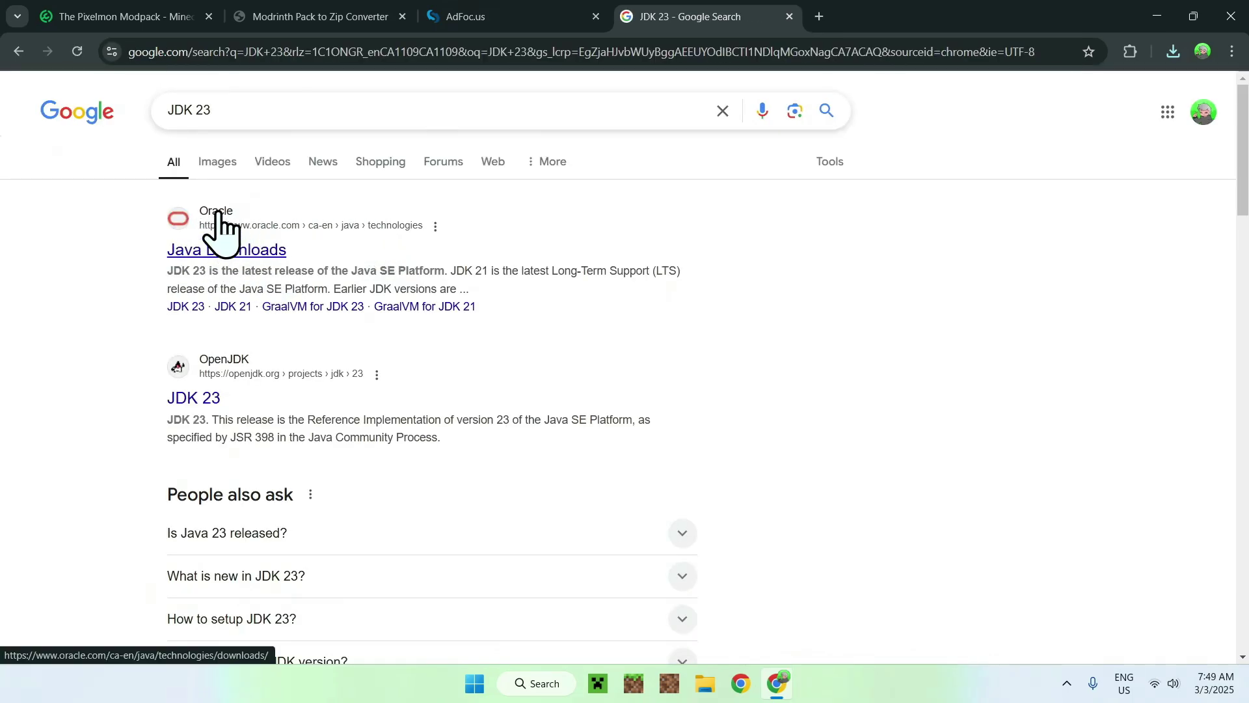
pyautogui.click(220, 252)
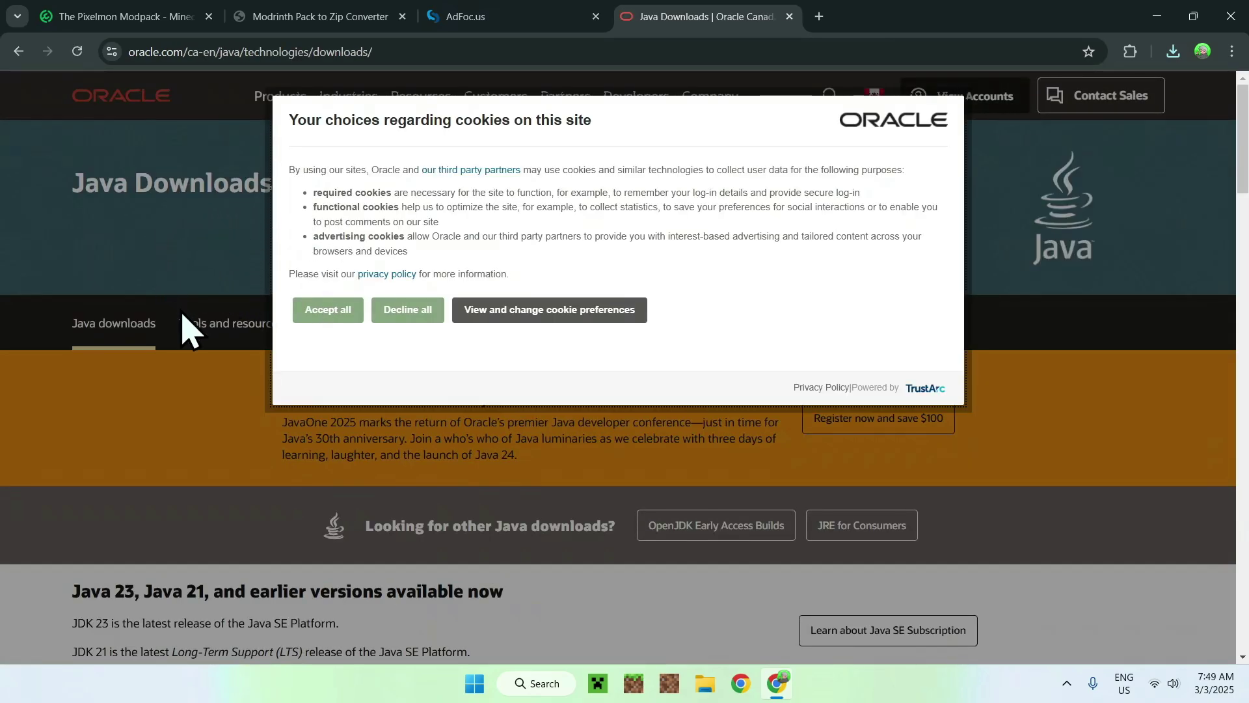
# - Accept cookies, review the JDK 23 Windows downloads, then close Chrome
pyautogui.click(312, 316)
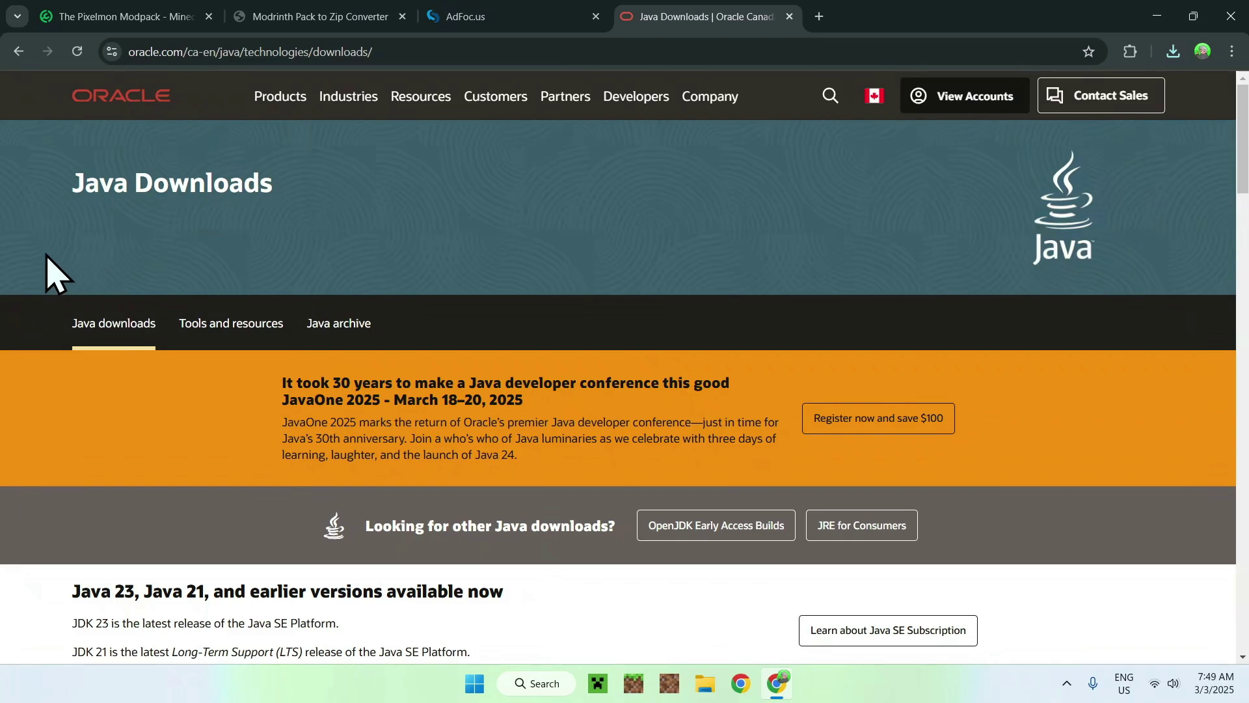
pyautogui.scroll(-6, 52, 272)
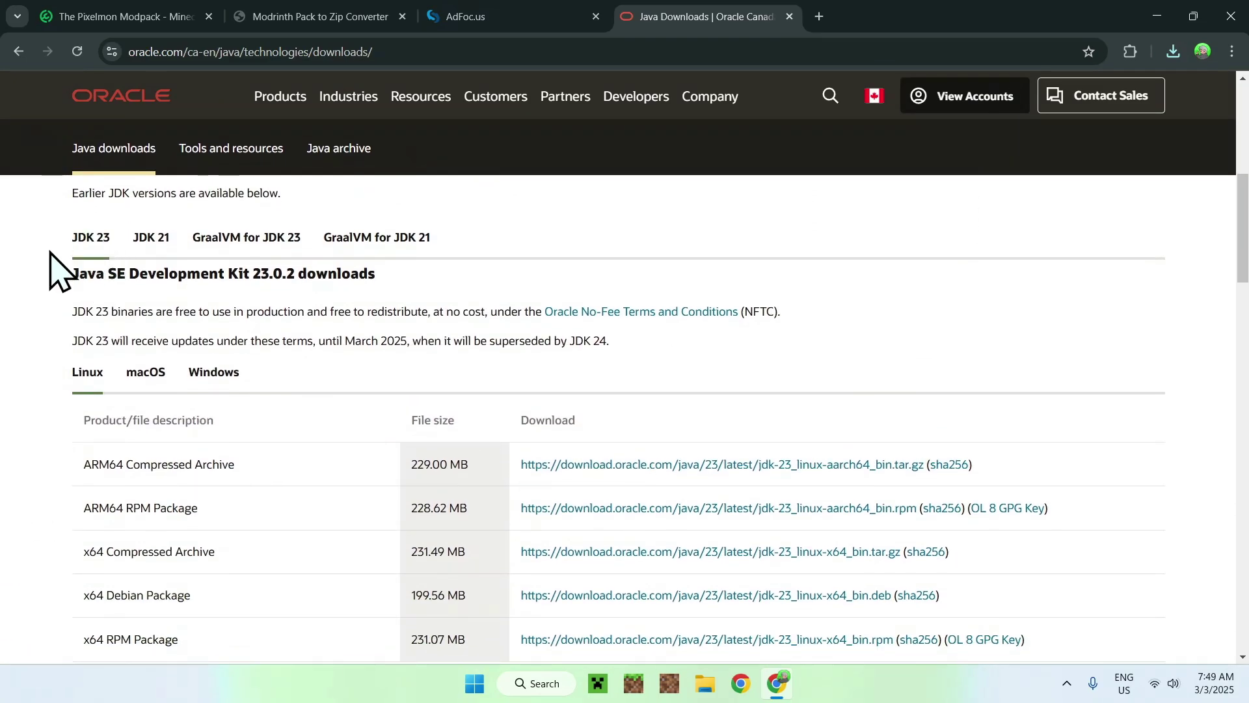
pyautogui.click(219, 385)
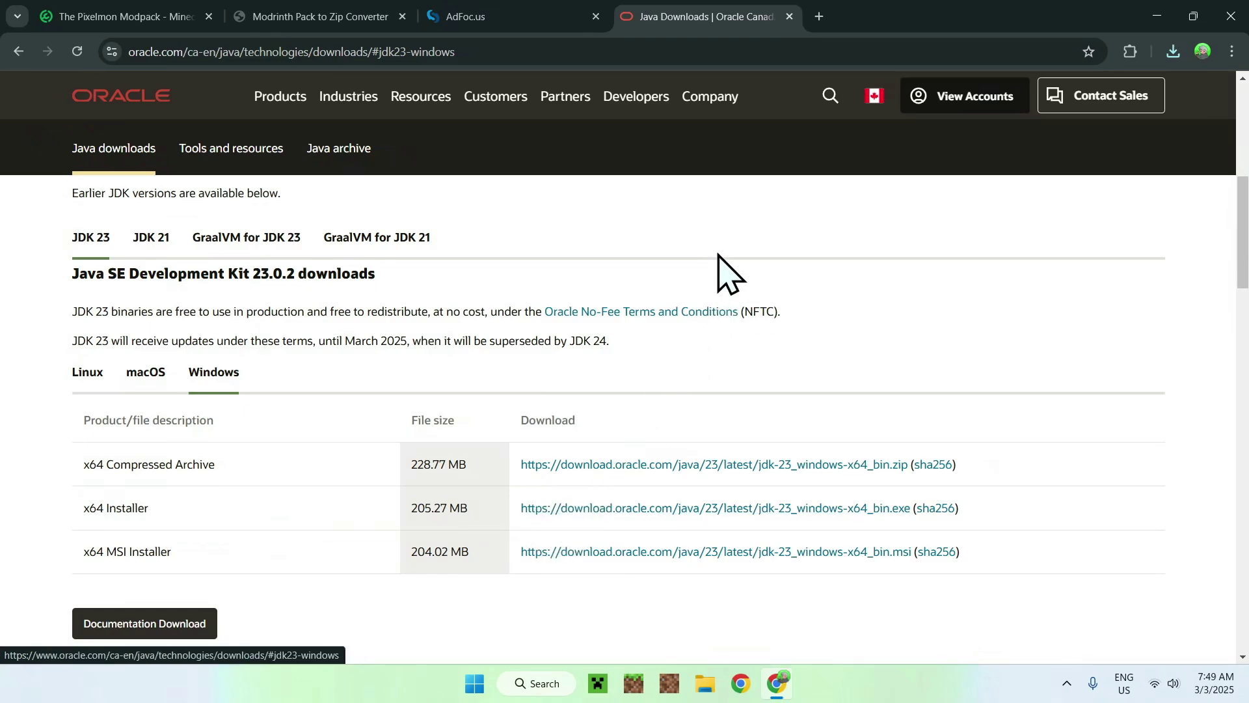
pyautogui.scroll(1, 719, 255)
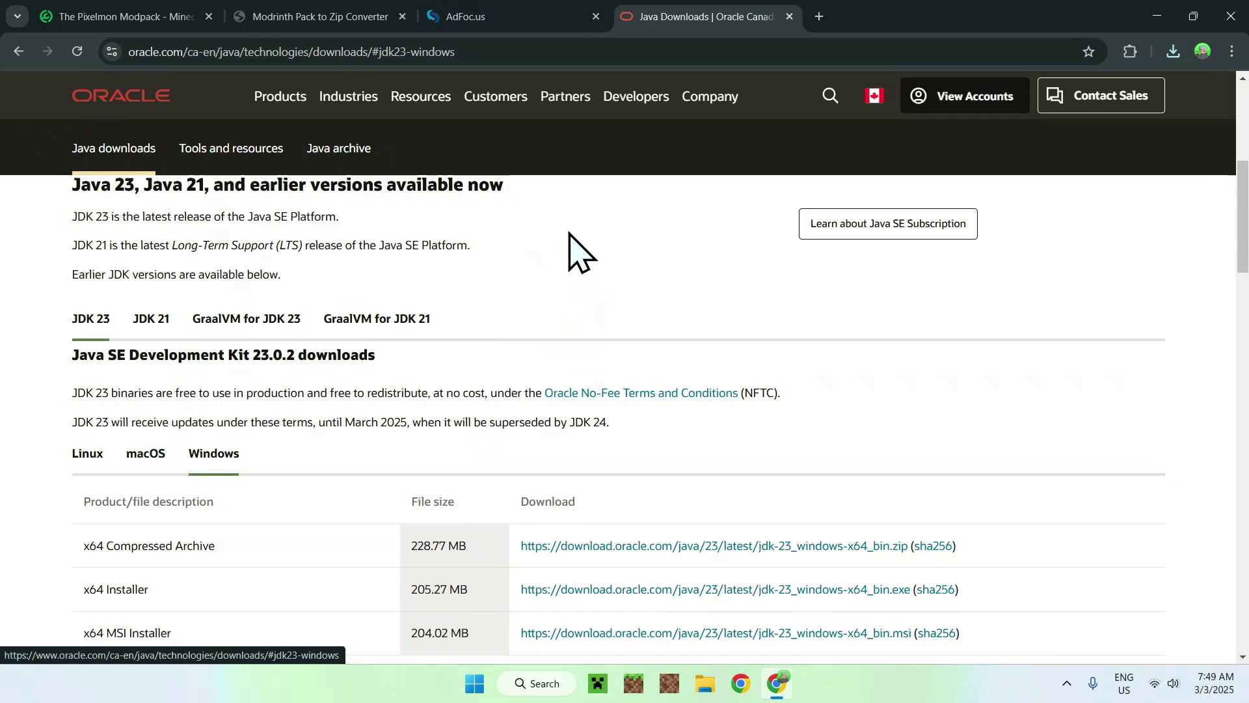
pyautogui.click(1231, 15)
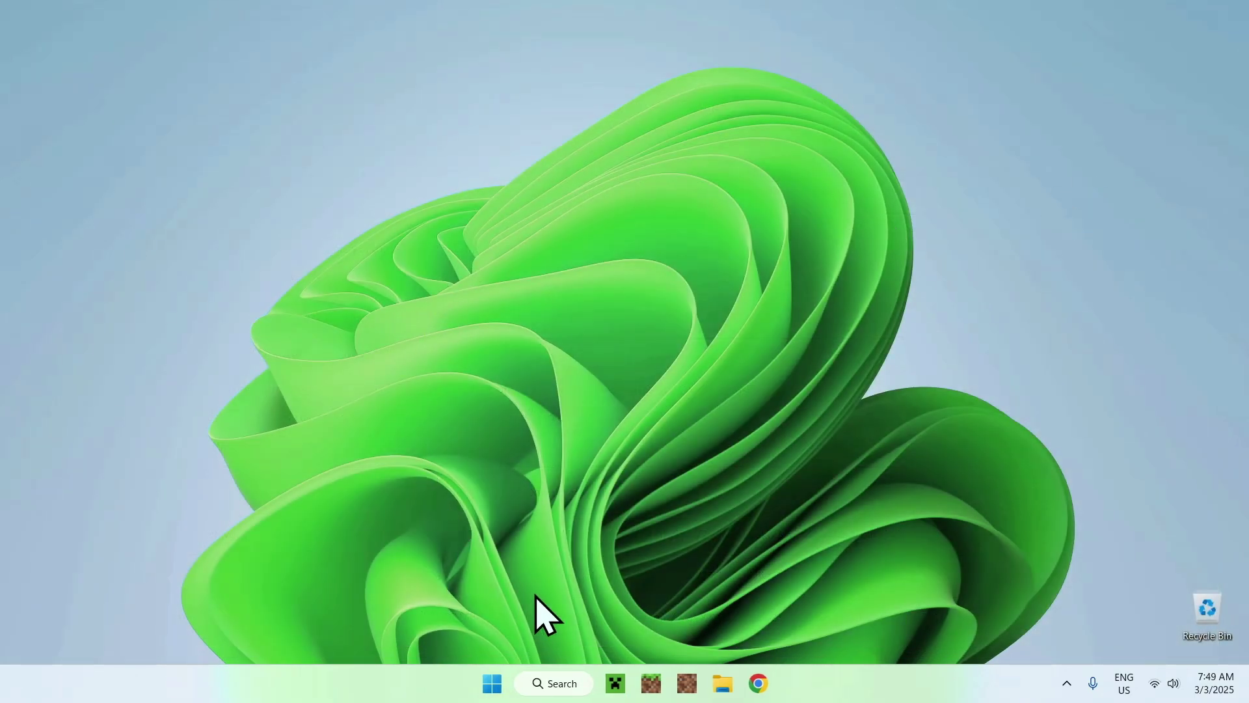
# - Extract the Pixelmon zip in Downloads into a Pixelmon Mod-9.2.10 folder
pyautogui.click(721, 681)
pyautogui.click(78, 228)
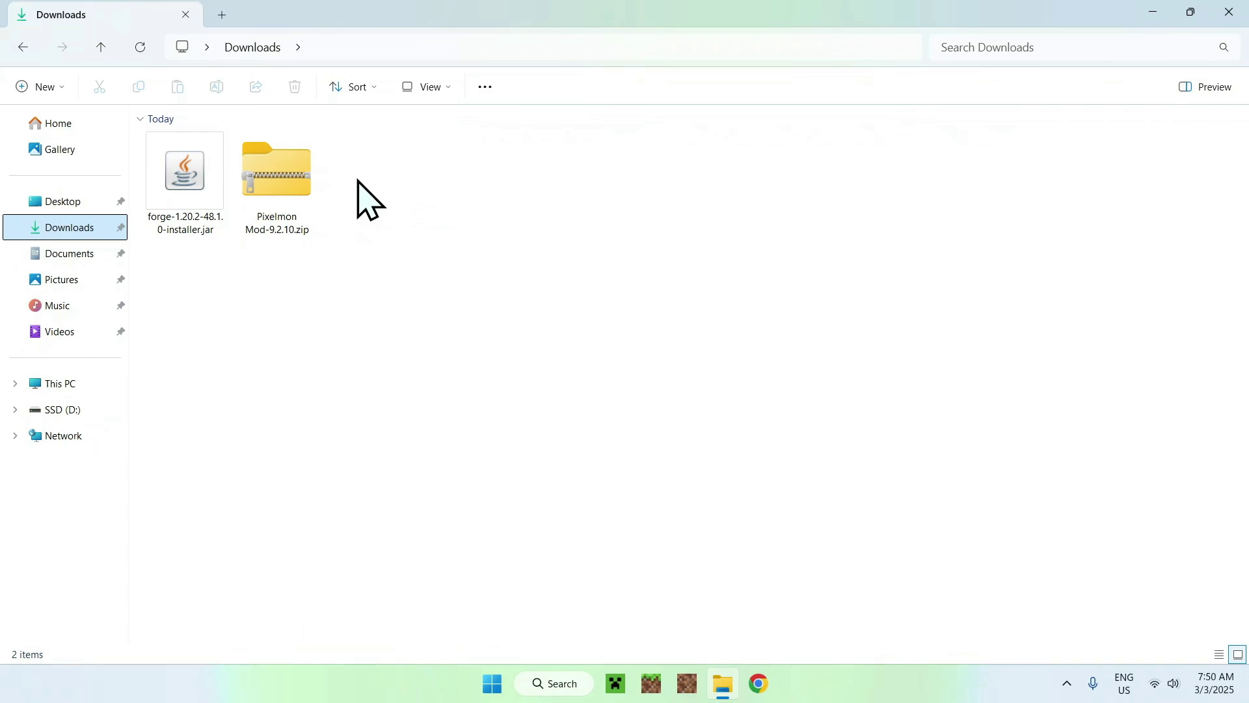
pyautogui.rightClick(290, 187)
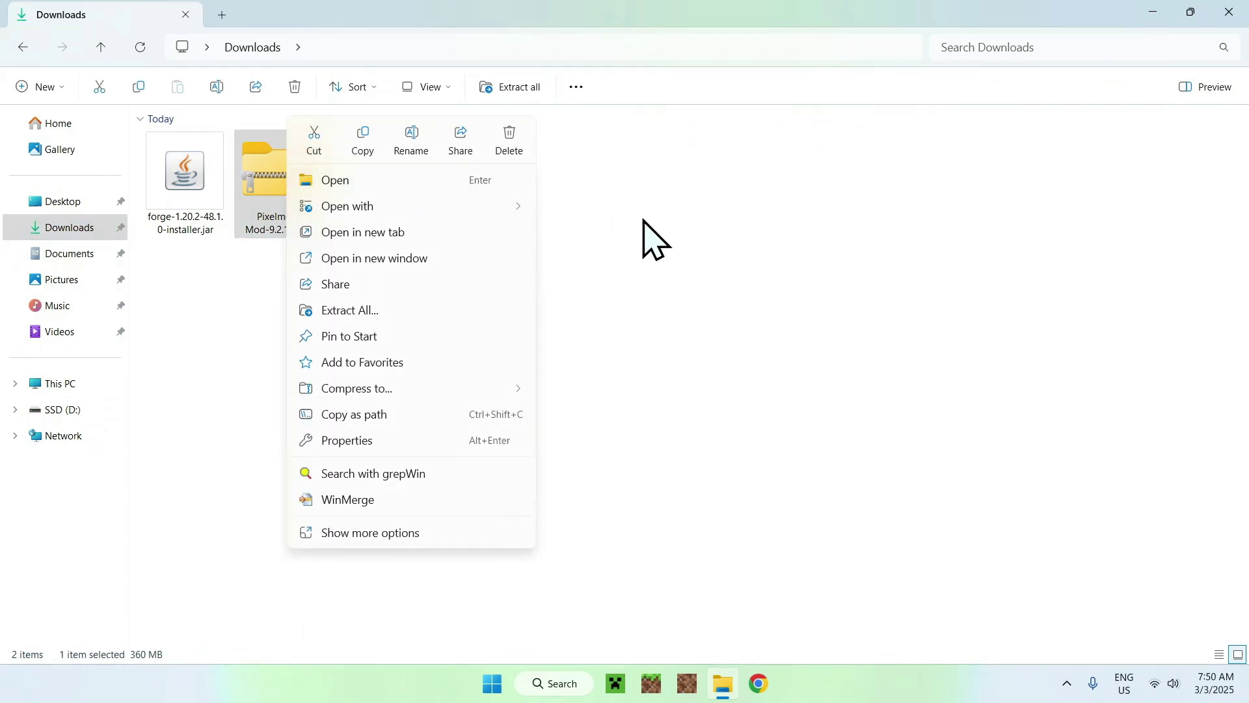
pyautogui.click(457, 312)
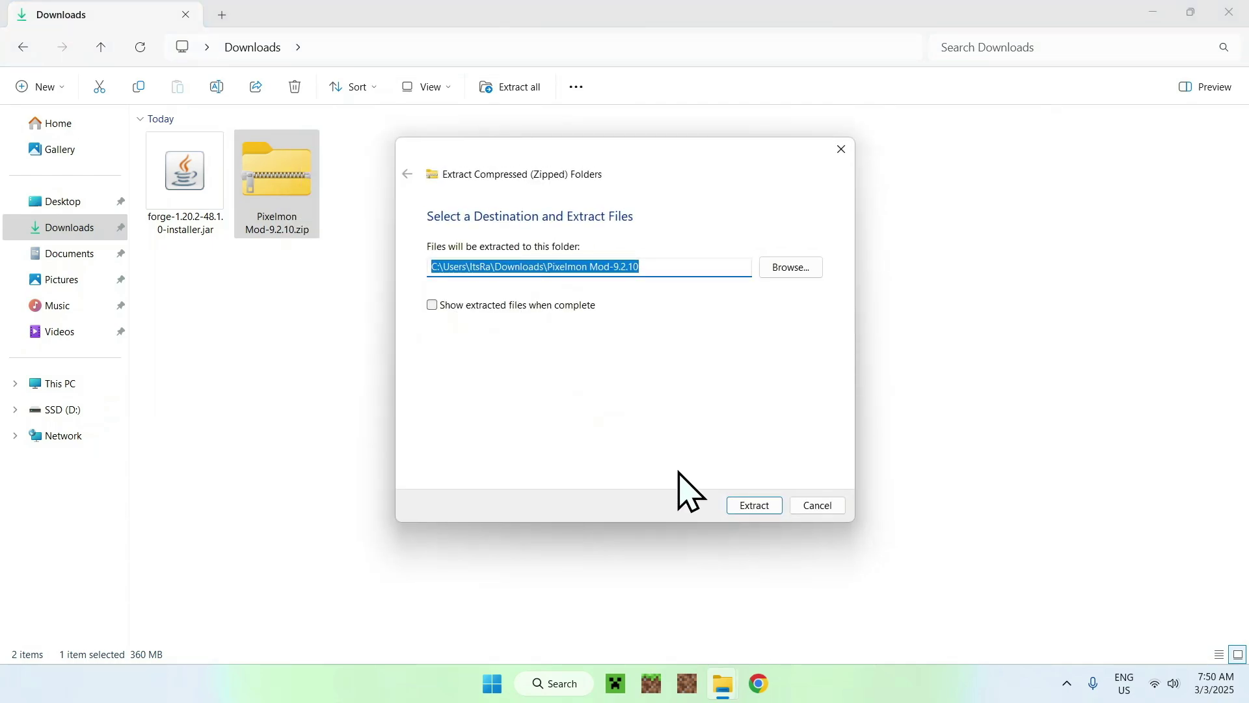
pyautogui.click(756, 506)
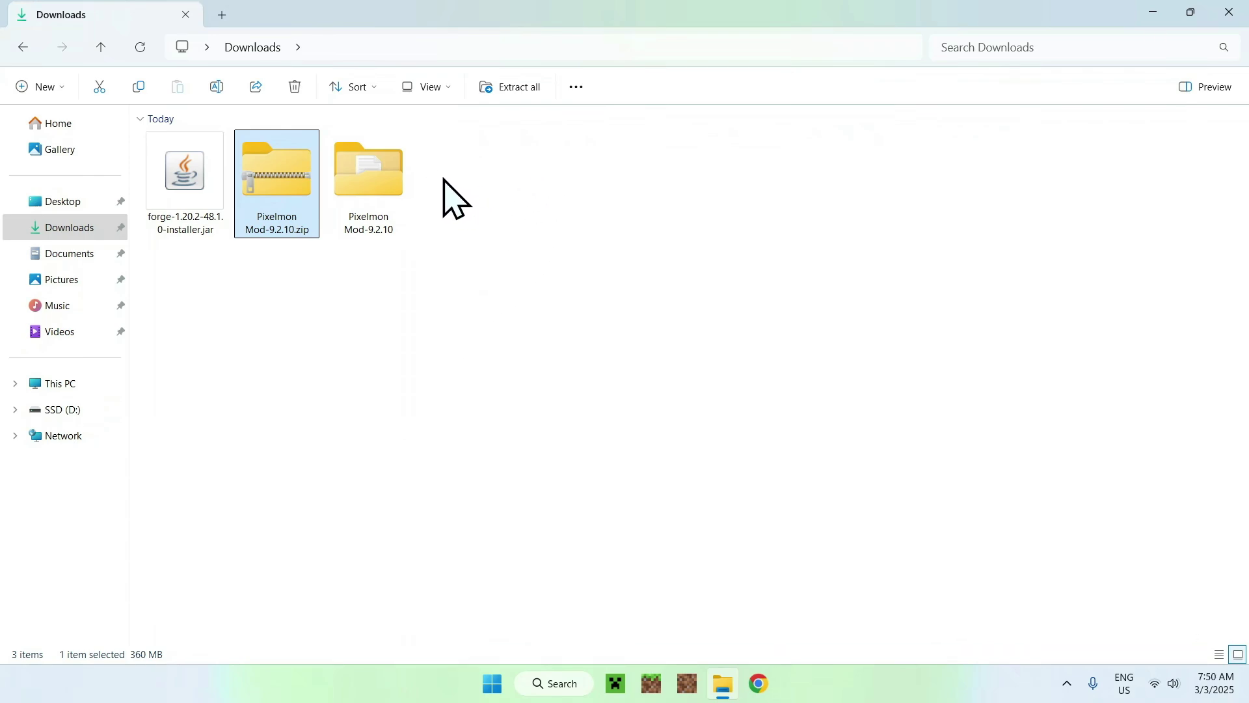
# - Delete the original Pixelmon Mod-9.2.10 zip file
pyautogui.click(295, 86)
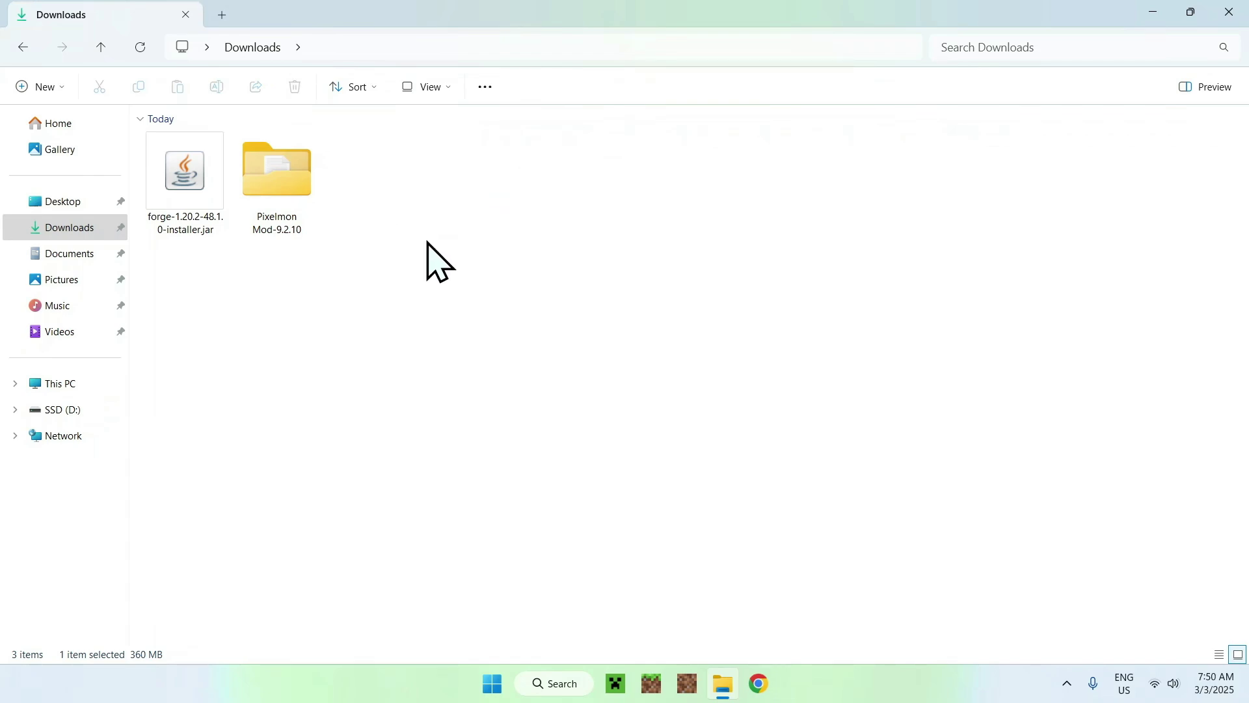
pyautogui.moveTo(153, 267); pyautogui.dragTo(162, 269)
pyautogui.moveTo(252, 273); pyautogui.dragTo(299, 288)
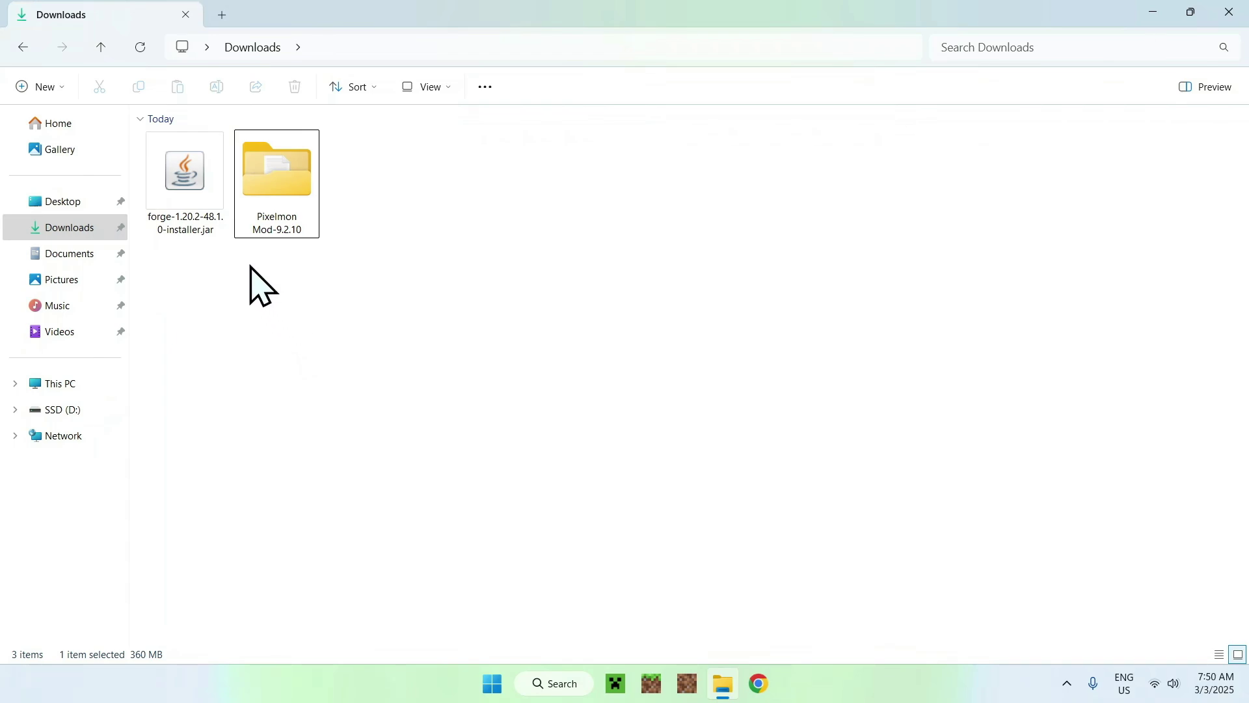
# - Run forge-1.20.2-48.1.0-installer.jar and install the Forge client into .minecraft
pyautogui.doubleClick(187, 229)
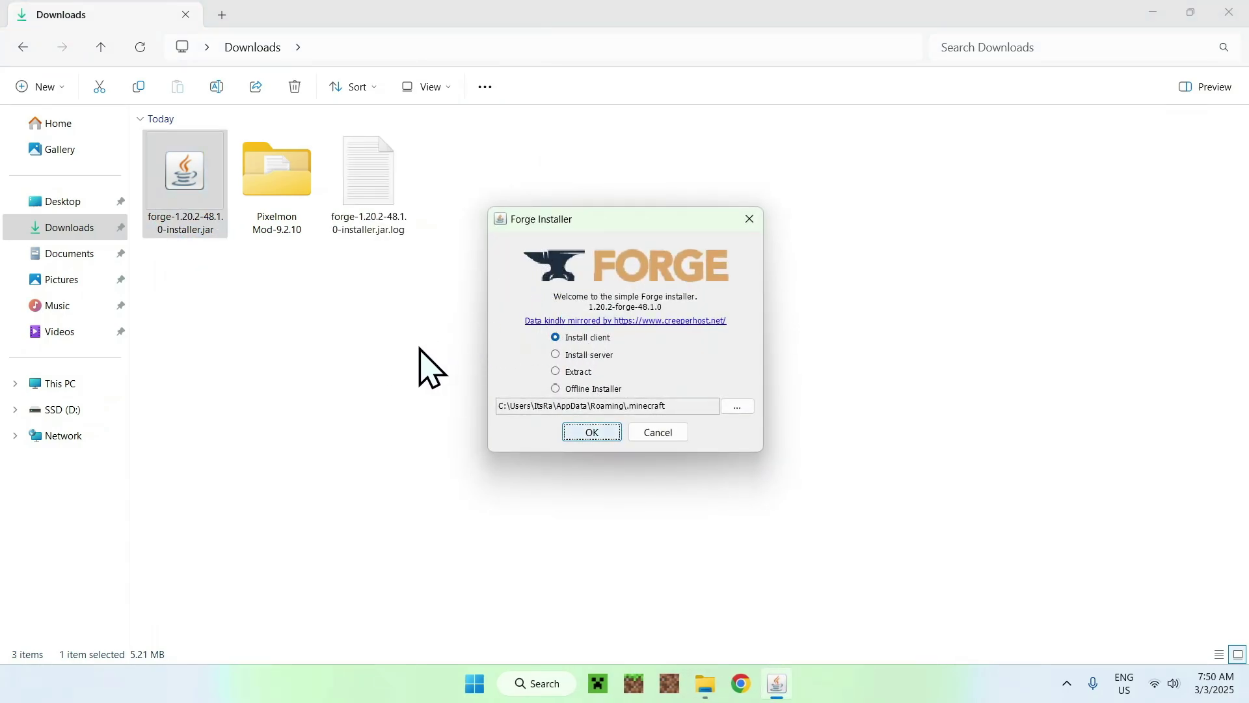
pyautogui.click(589, 433)
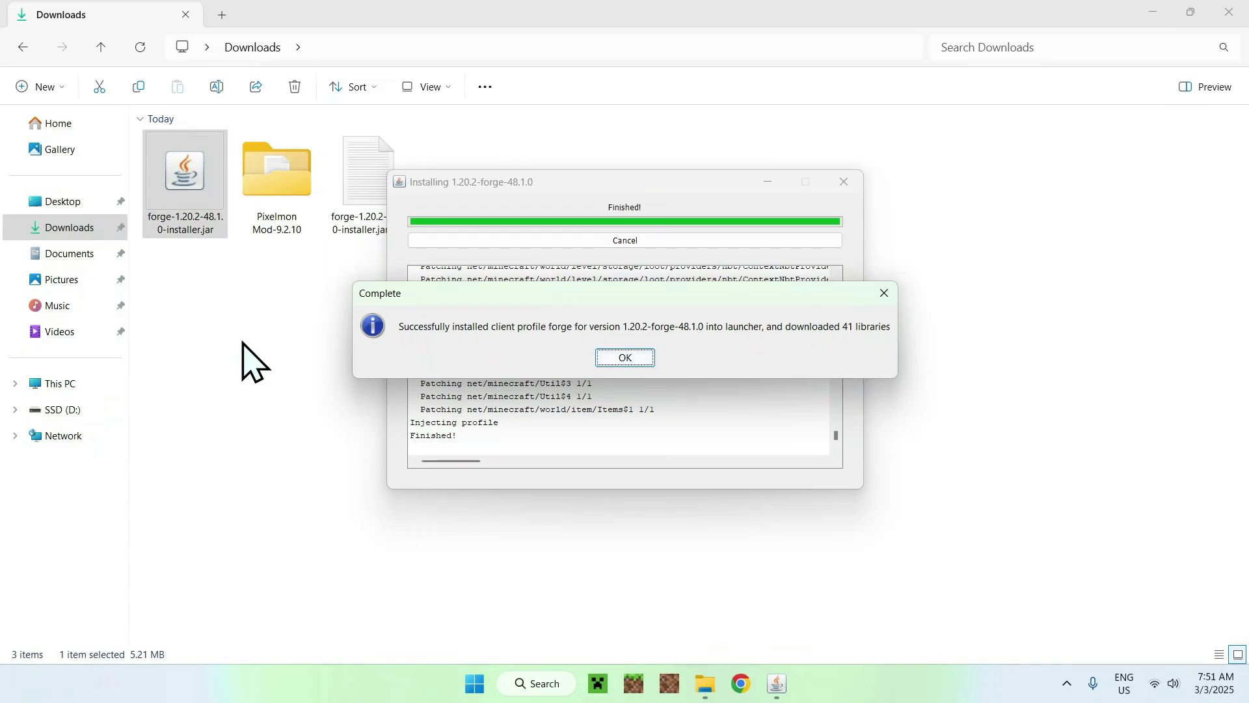
pyautogui.click(624, 358)
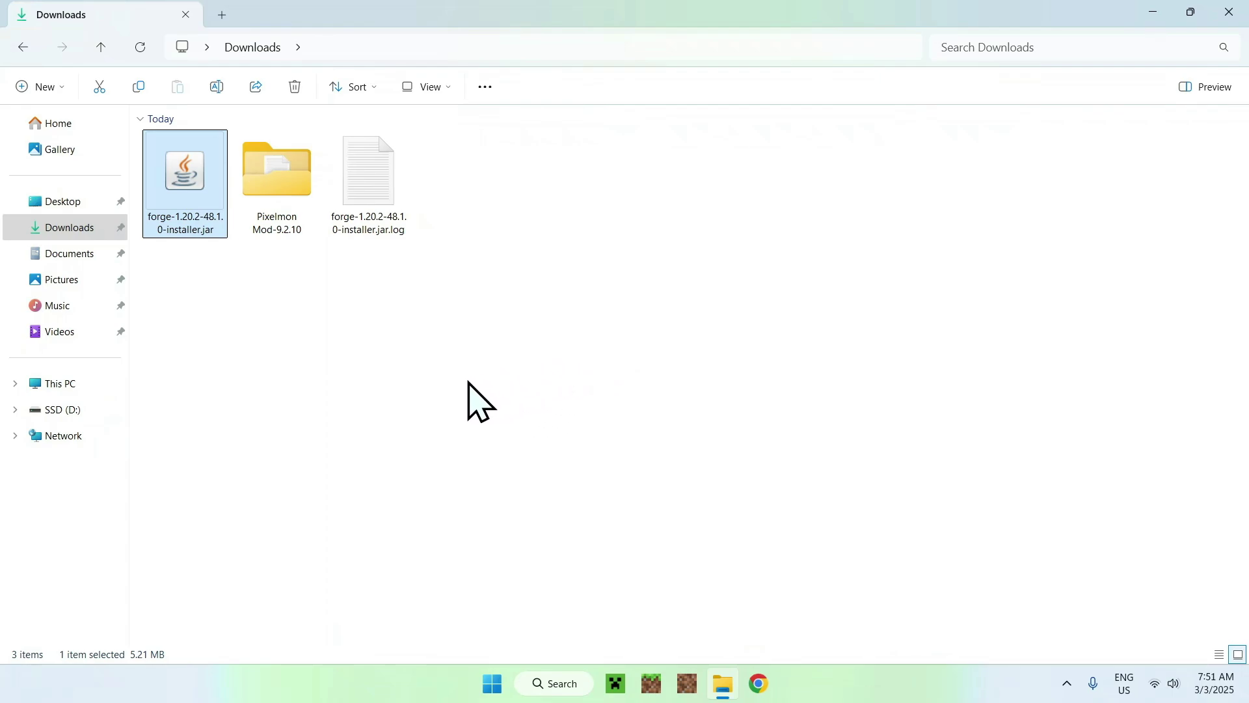
pyautogui.click(615, 683)
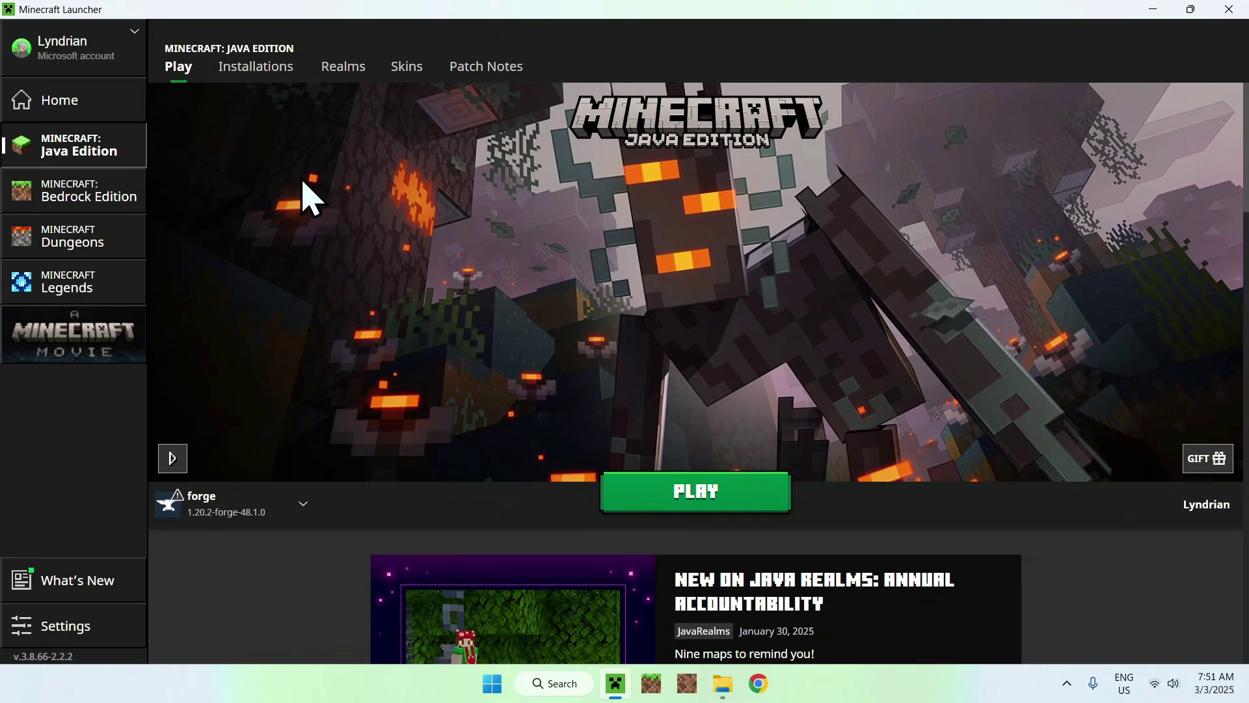
# - Open the forge 1.20.2-forge-48.1.0 installation's .minecraft game folder from the launcher's installation list
pyautogui.click(255, 69)
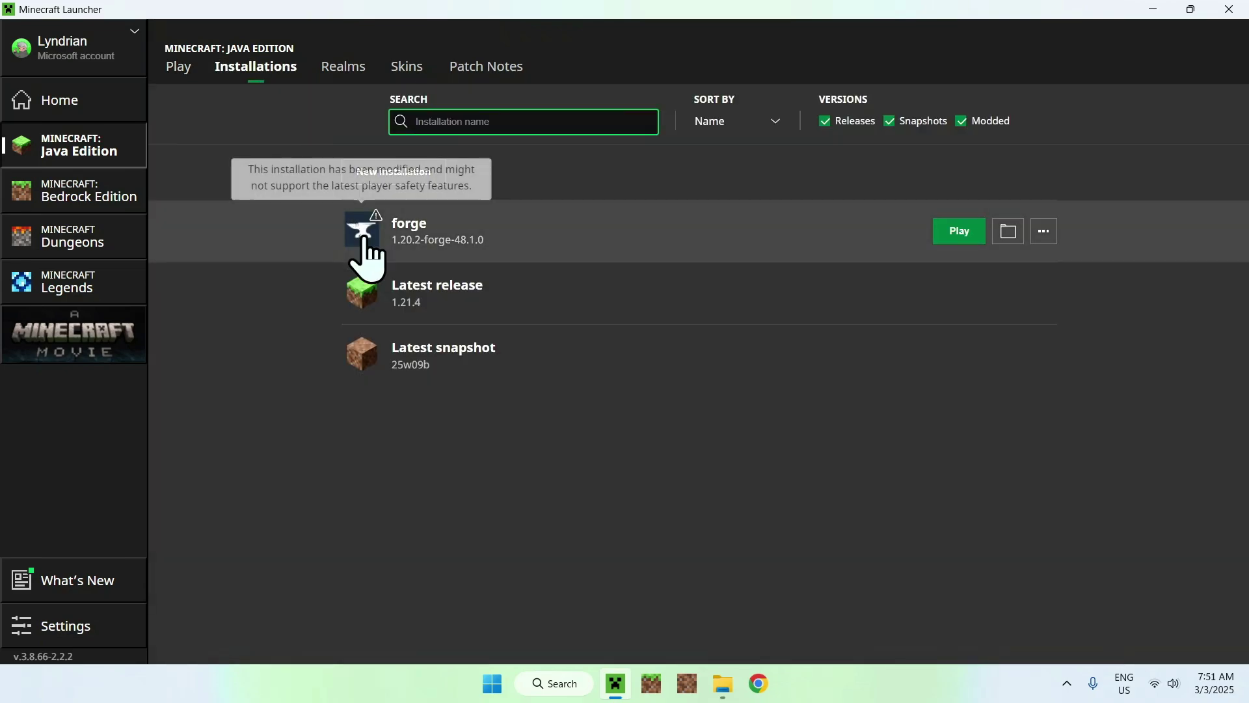
pyautogui.click(1002, 232)
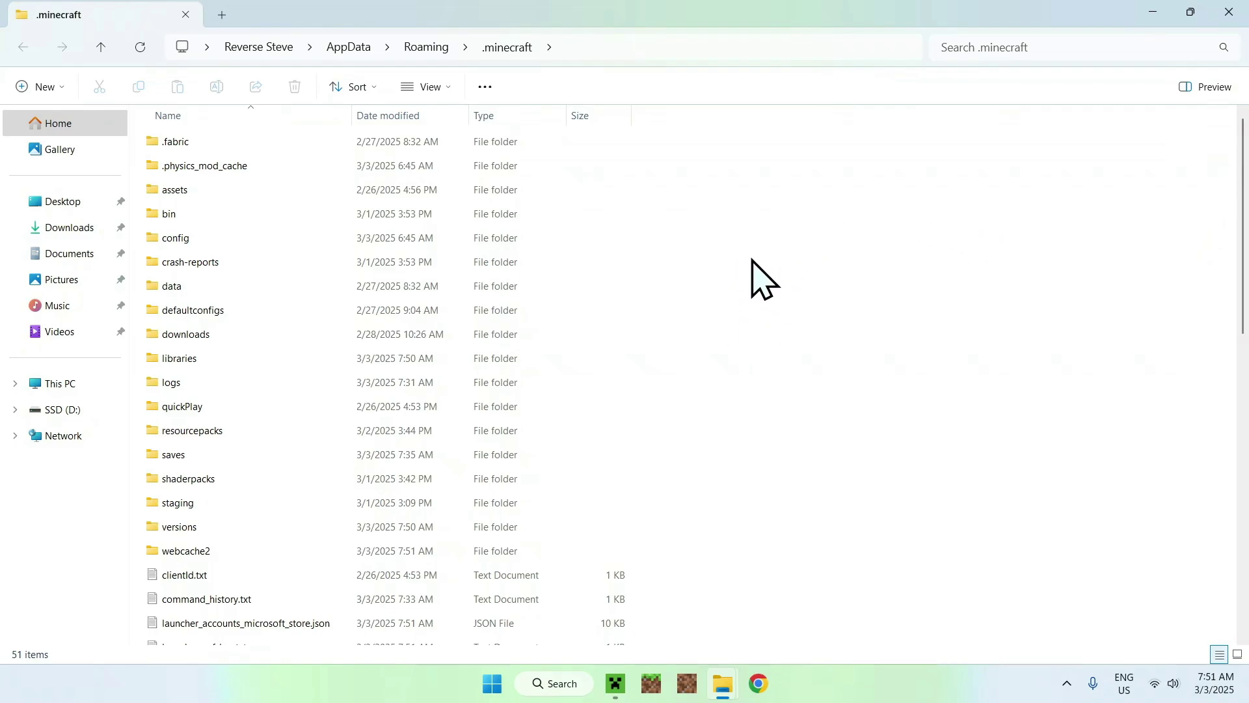
# - Open the Pixelmon Mod-9.2.10 folder in Downloads and select its mods and config folders
pyautogui.click(64, 259)
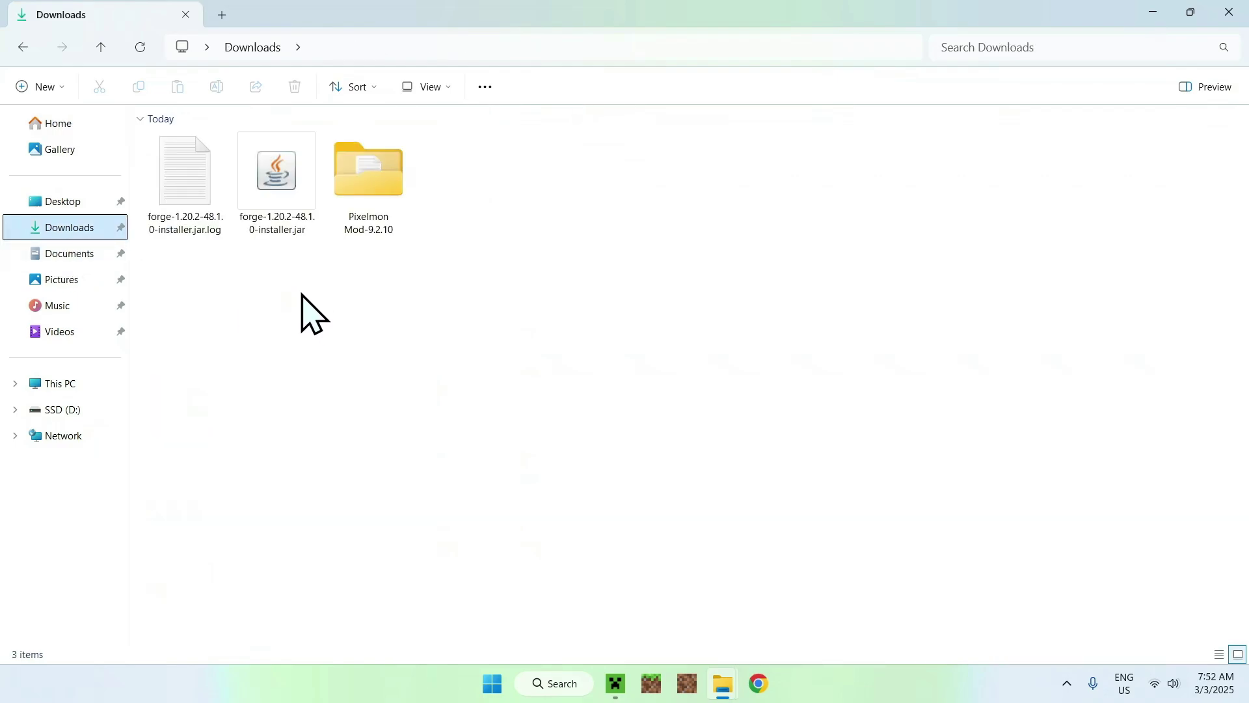
pyautogui.doubleClick(378, 195)
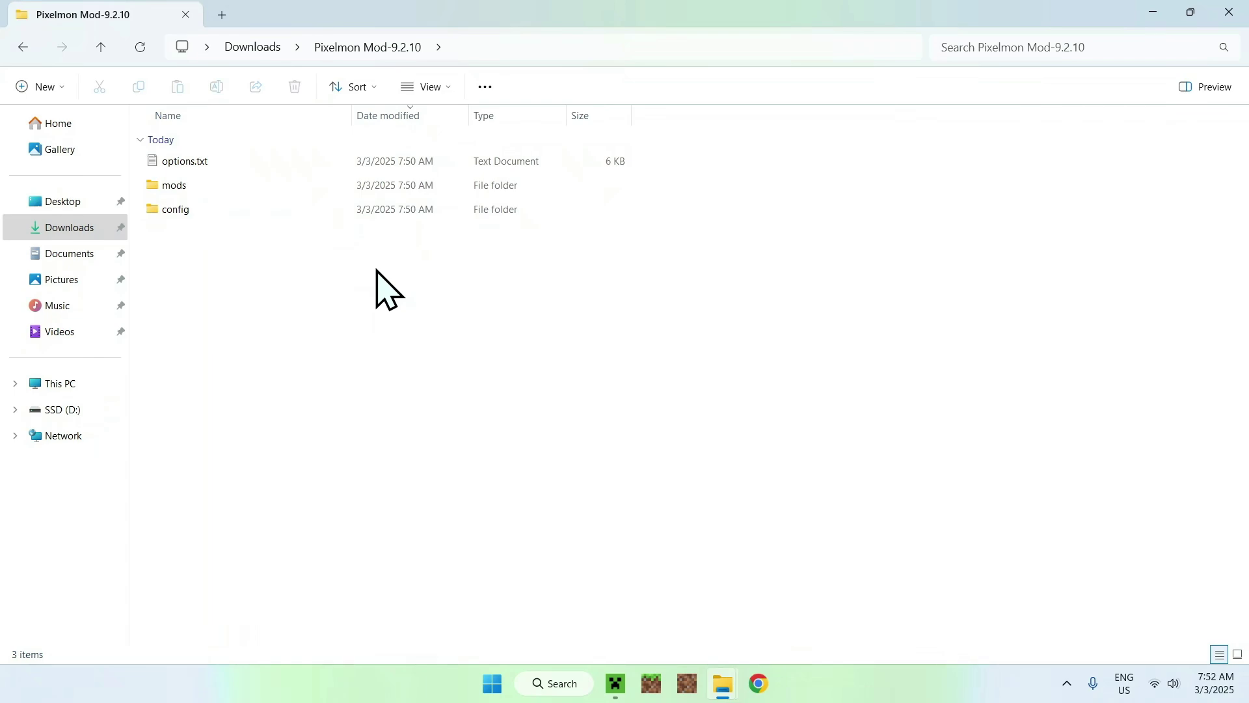
pyautogui.moveTo(340, 280); pyautogui.dragTo(248, 243)
pyautogui.click(244, 167)
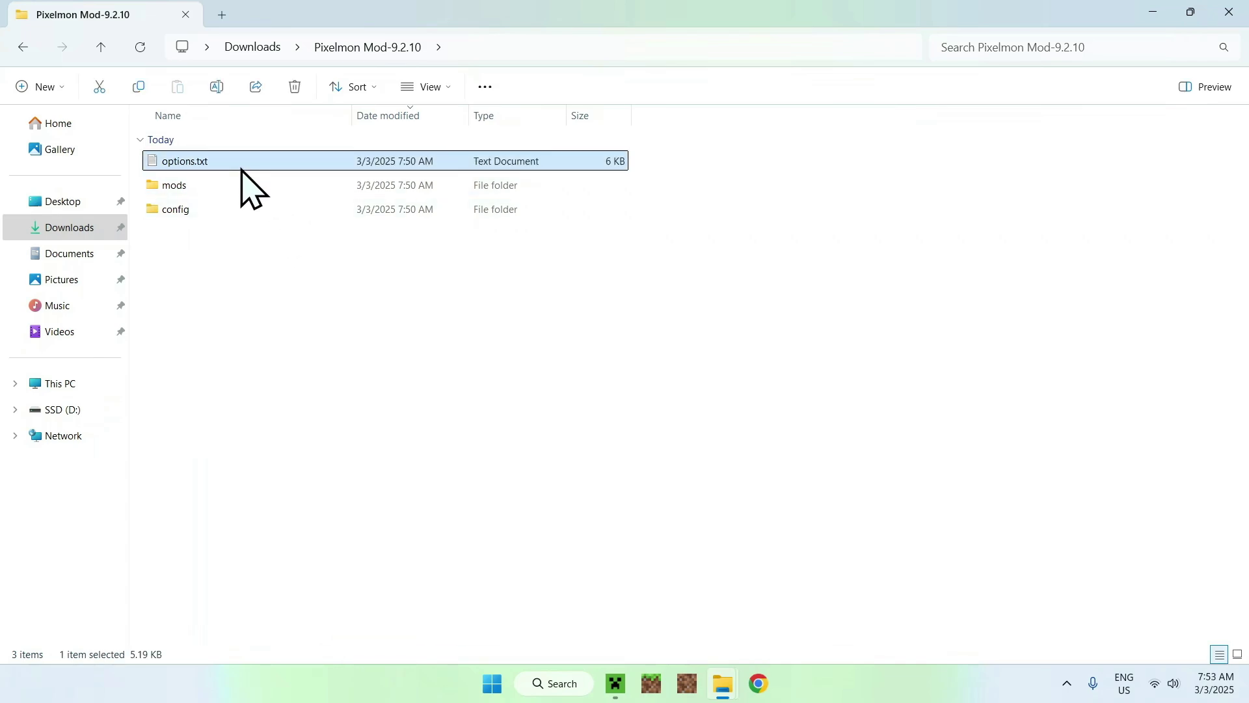
pyautogui.click(462, 263)
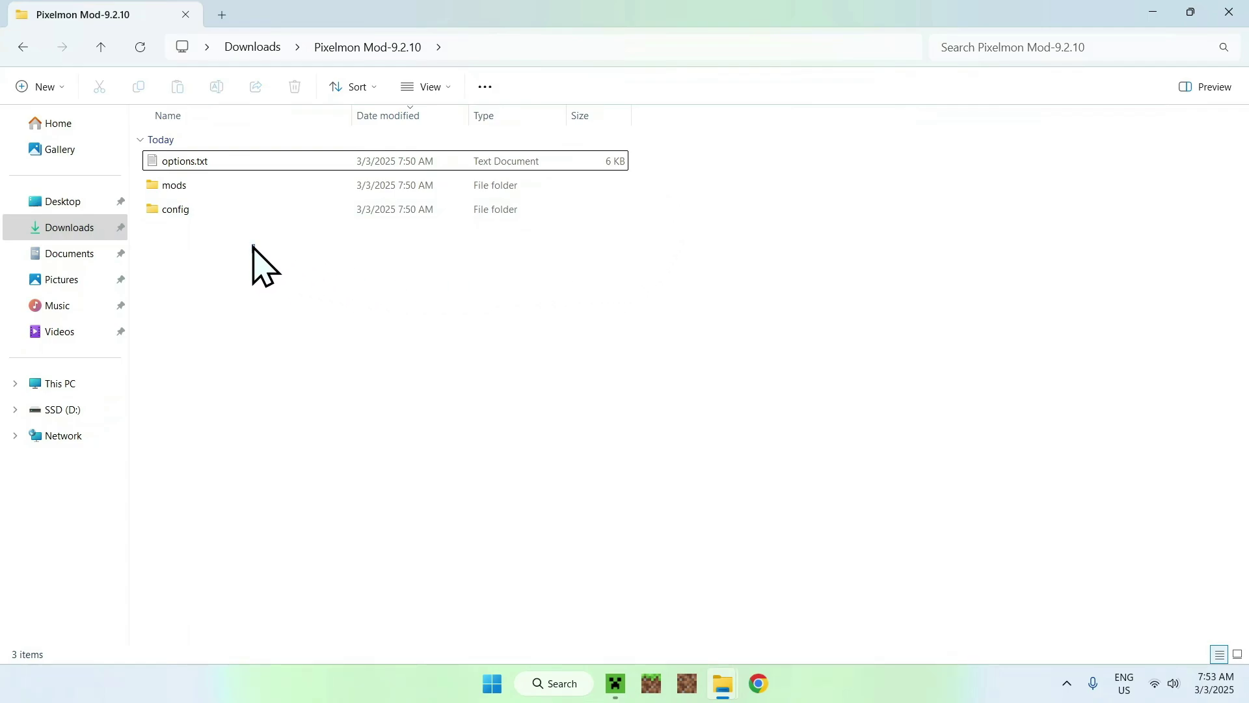
pyautogui.moveTo(253, 246); pyautogui.dragTo(226, 190)
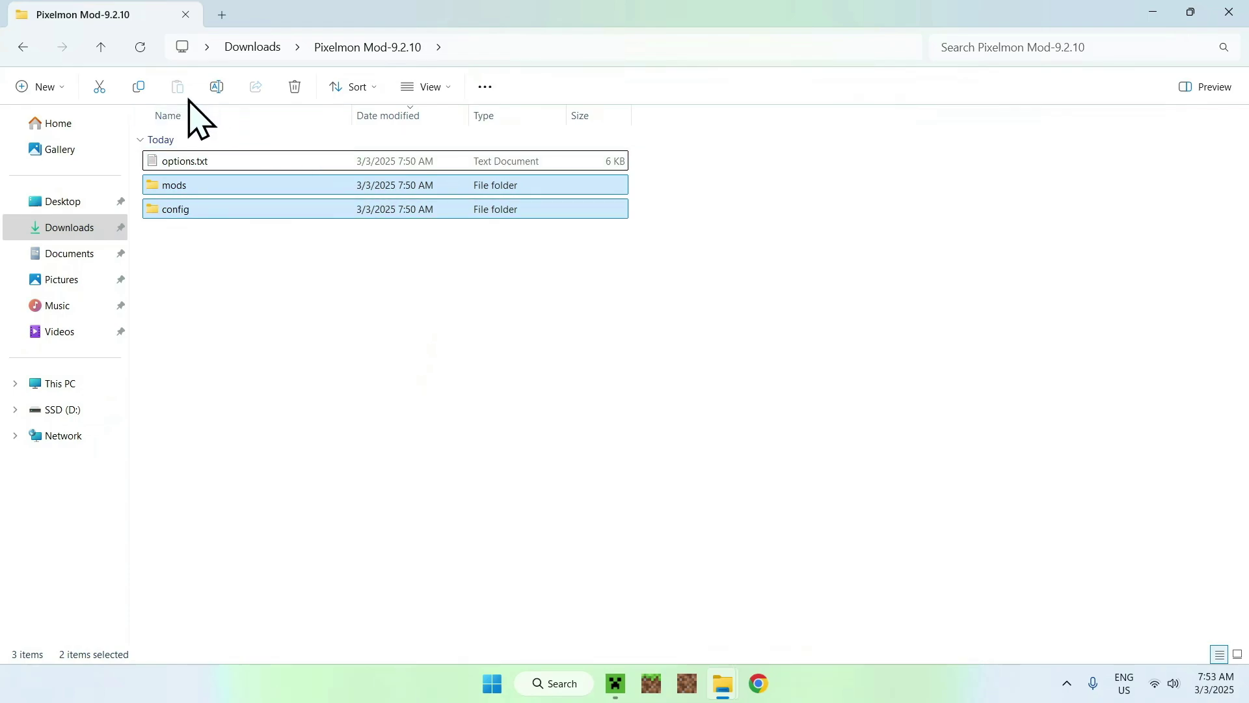
# - Copy the mods and config folders into .minecraft and return to Minecraft Launcher
pyautogui.click(139, 90)
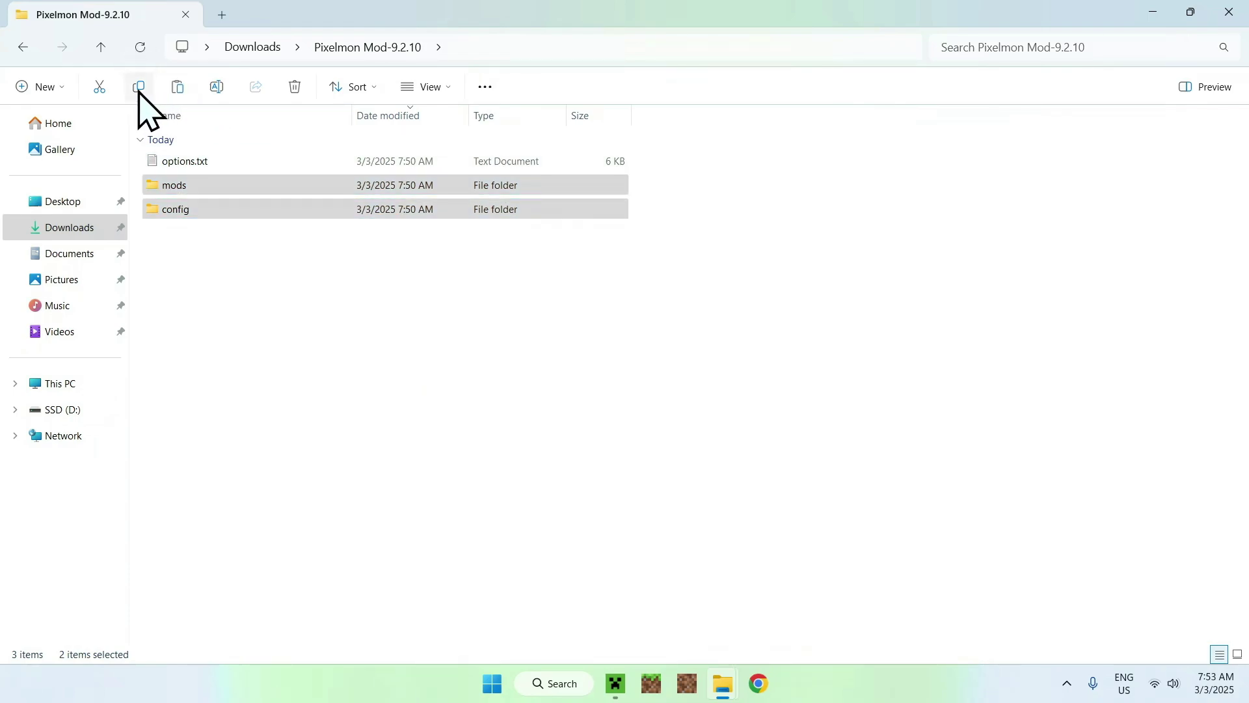
pyautogui.click(25, 51)
pyautogui.click(23, 48)
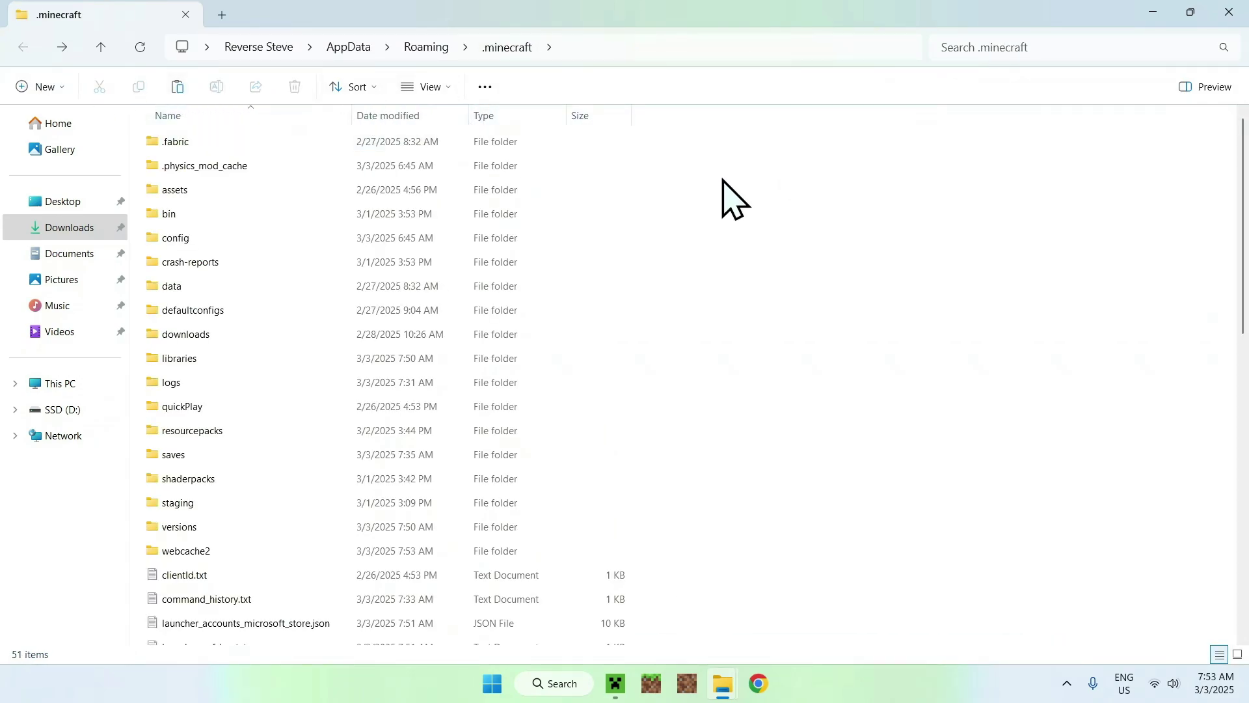
pyautogui.hotkey('ctrl', 'v')
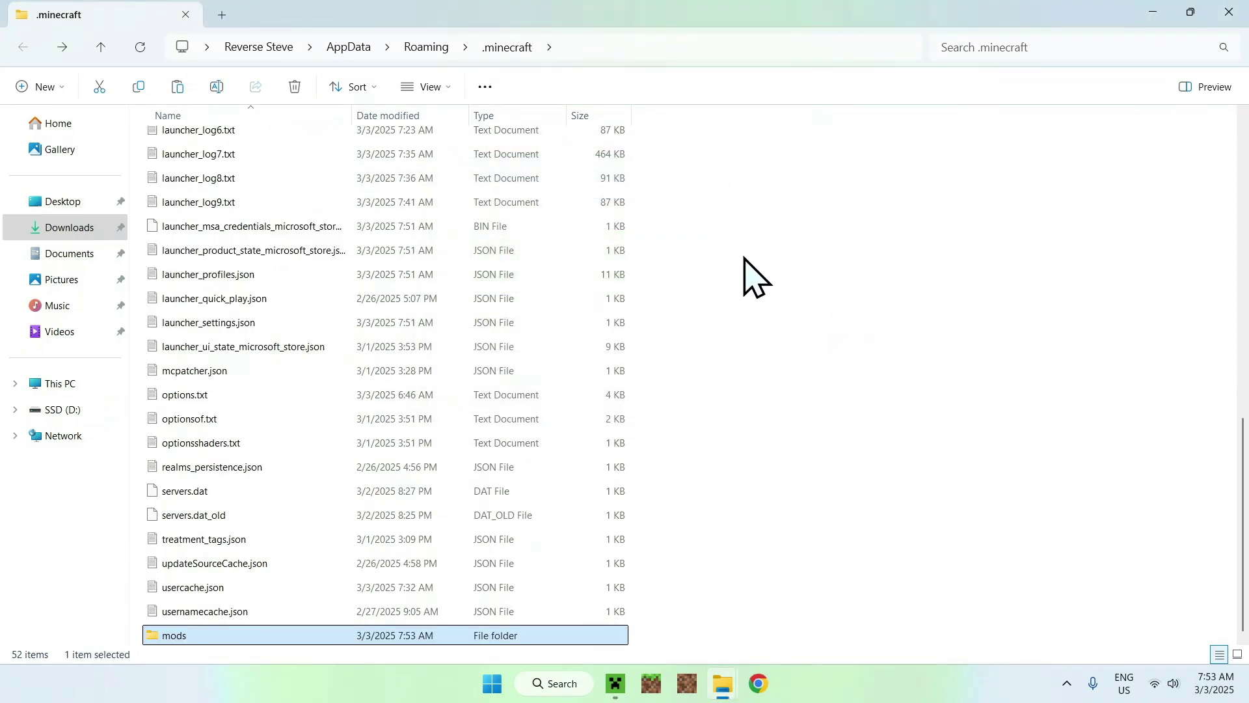
pyautogui.click(614, 683)
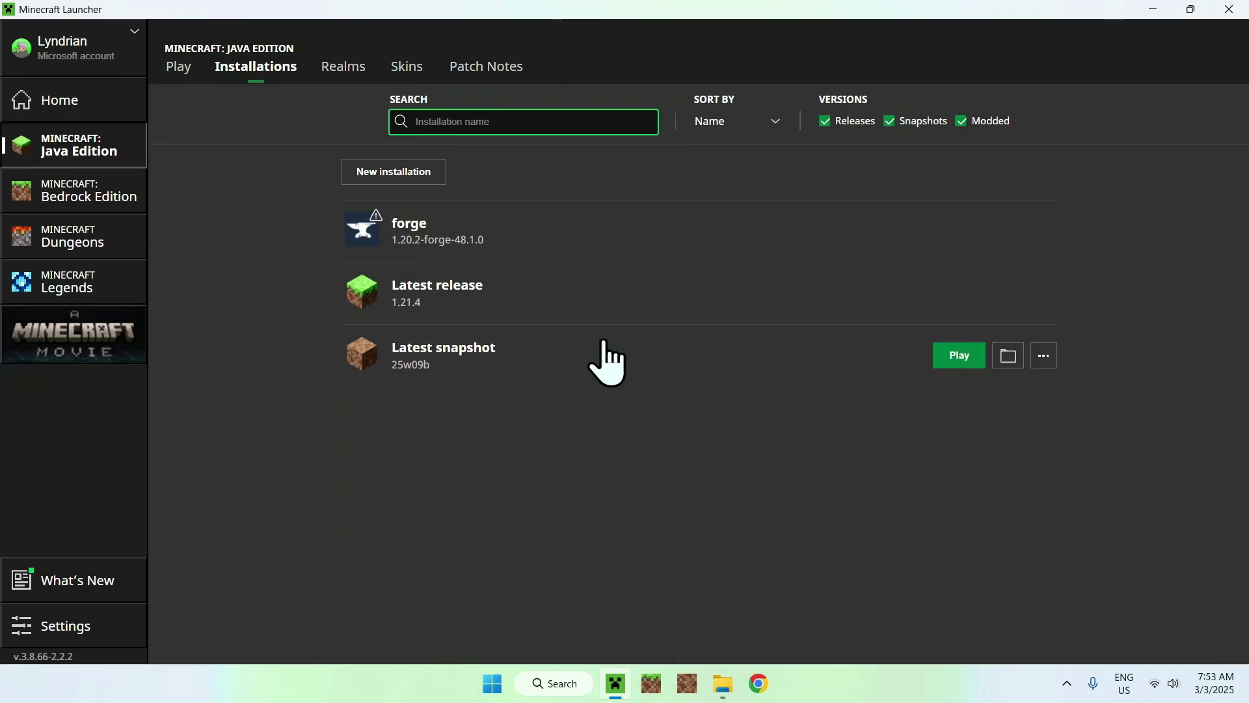
# - Launch forge 1.20.2 from the Play page, accepting the modded-game risk warning permanently
pyautogui.click(178, 68)
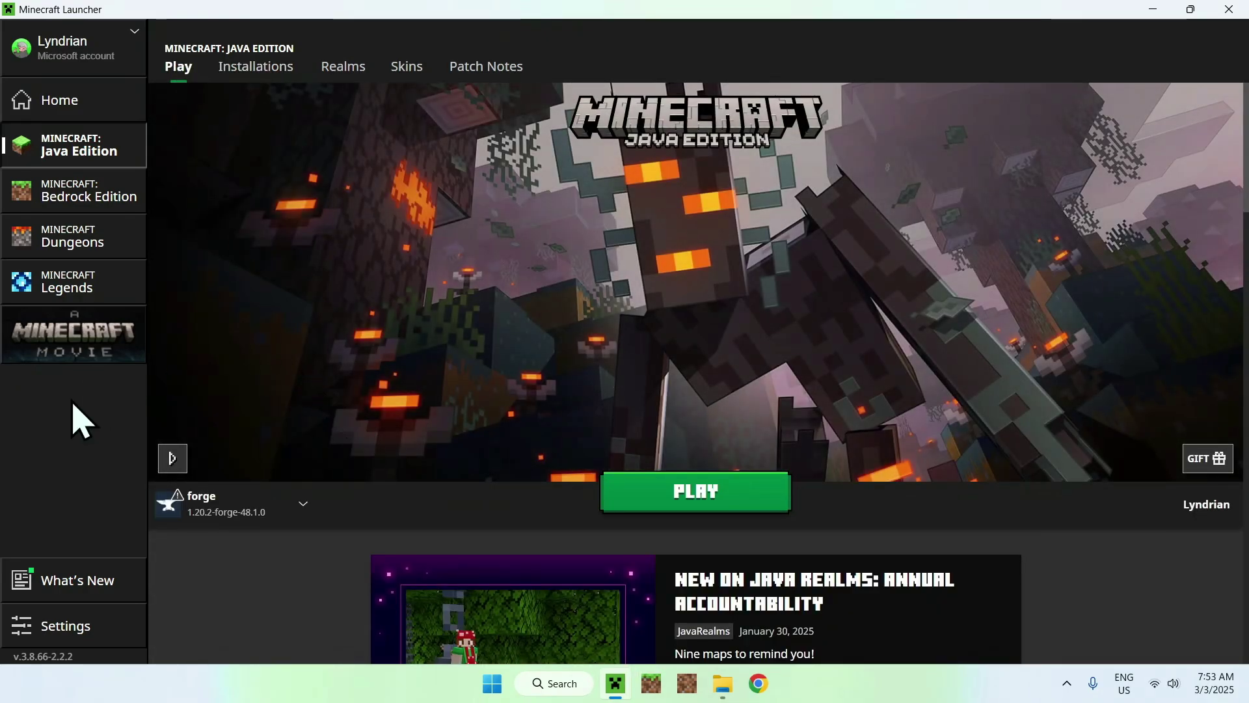
pyautogui.click(715, 496)
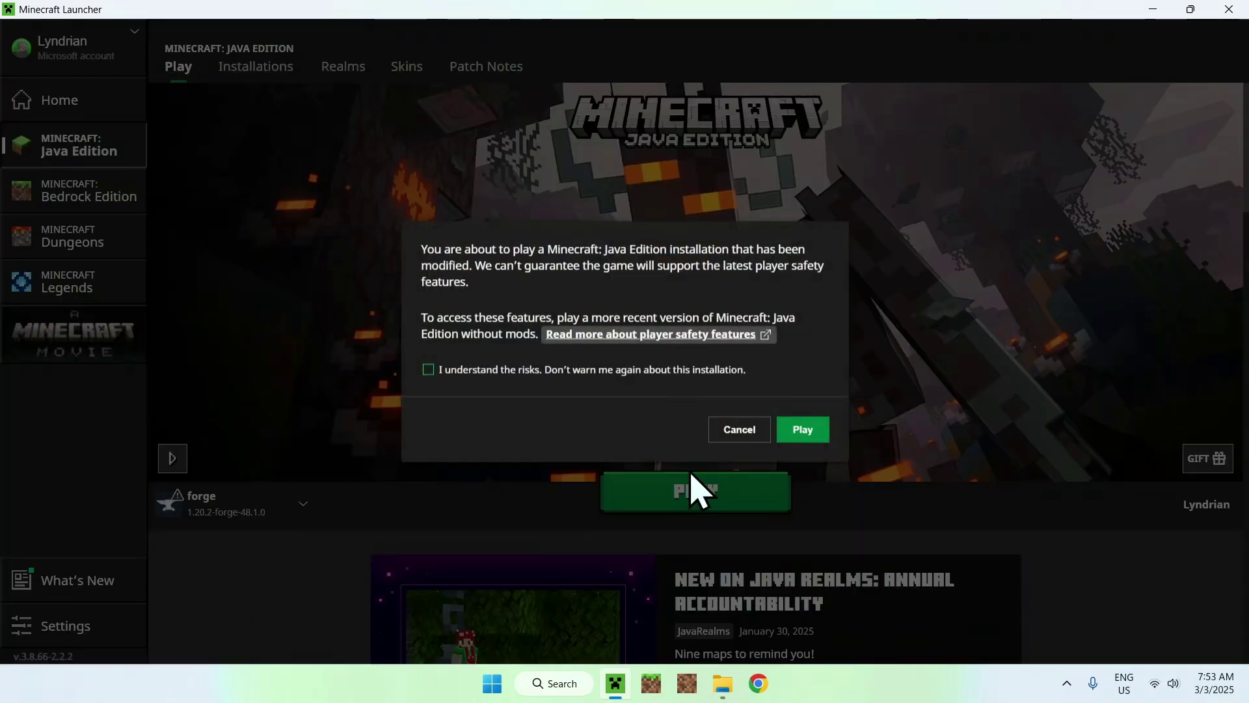
pyautogui.click(440, 381)
pyautogui.click(799, 431)
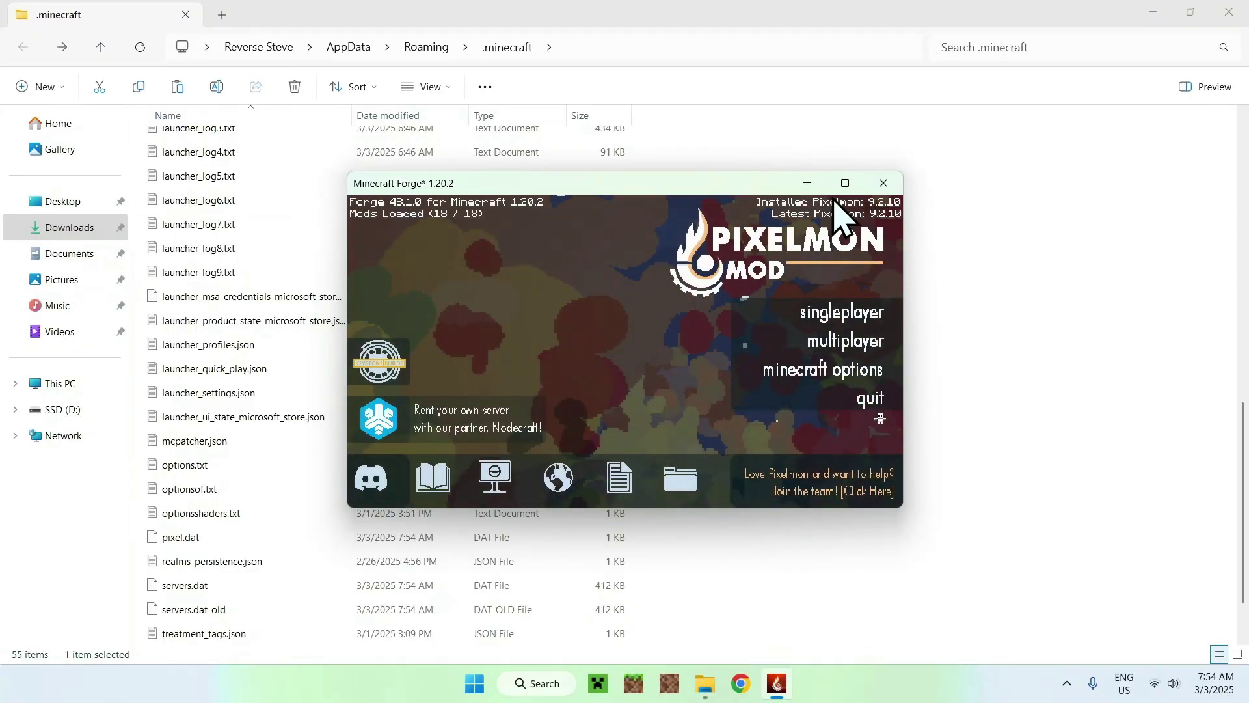
# - Maximize the game window and start creating a new singleplayer world
pyautogui.click(845, 183)
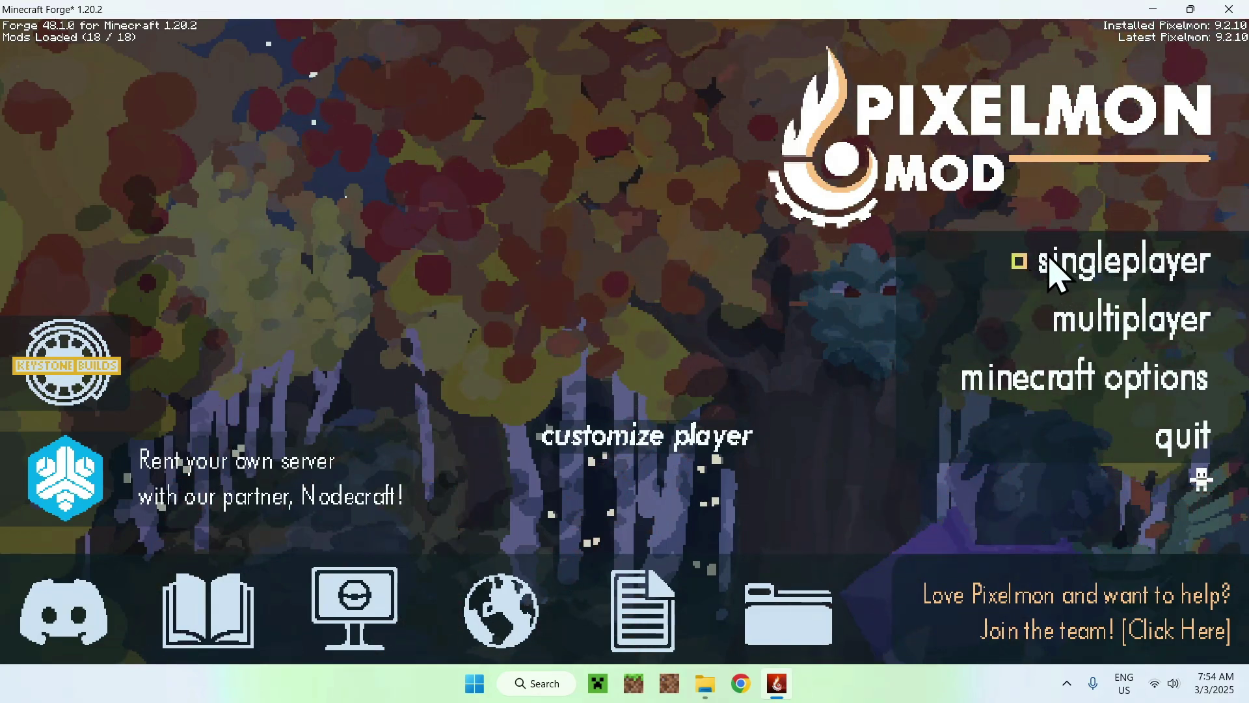
pyautogui.click(1052, 272)
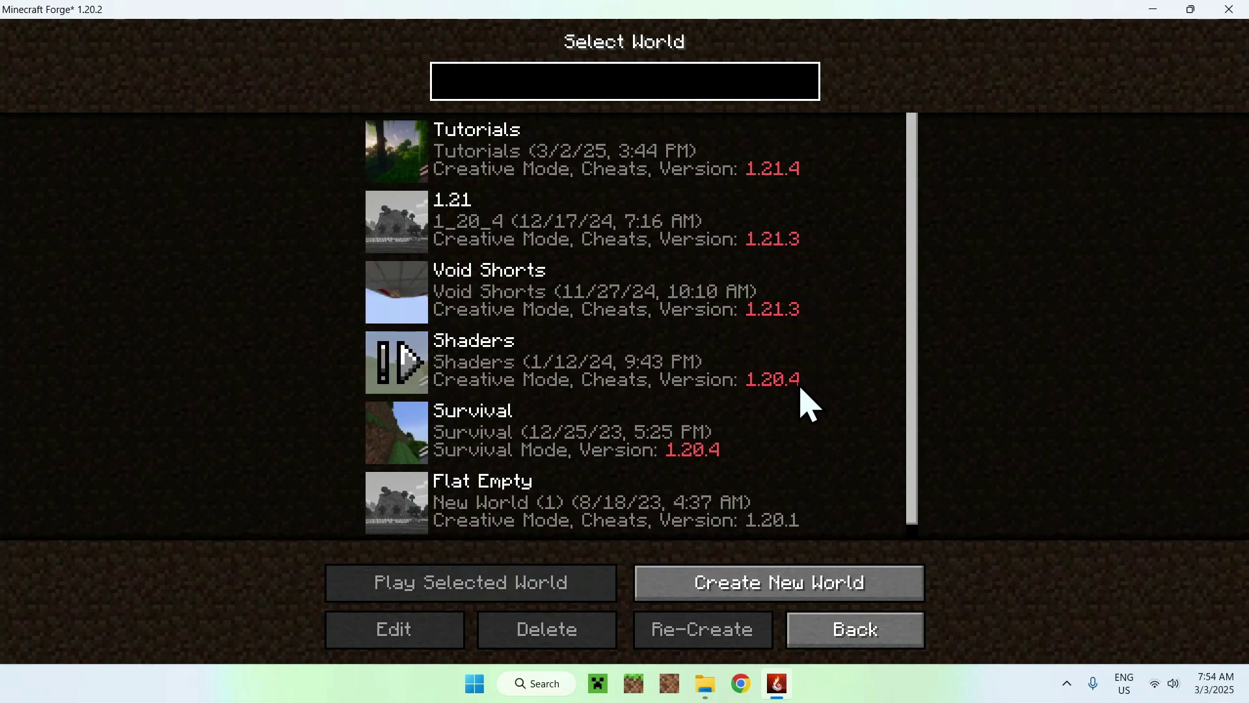
pyautogui.click(759, 320)
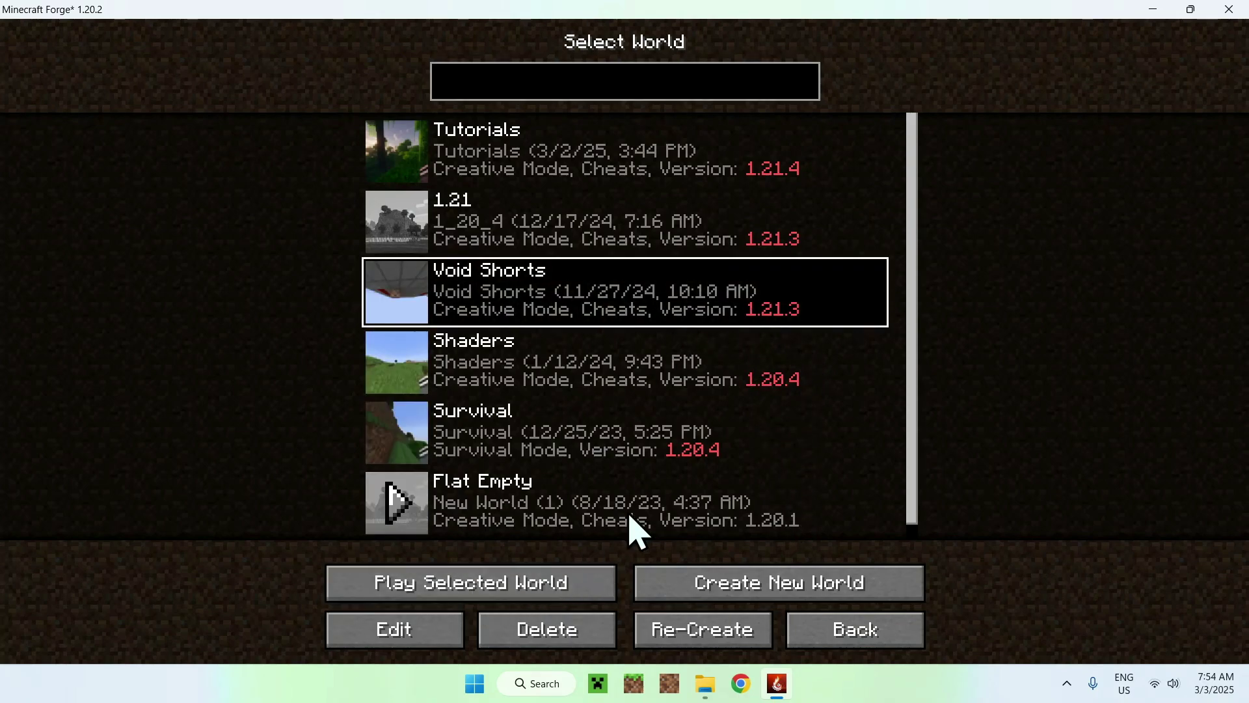
pyautogui.click(828, 585)
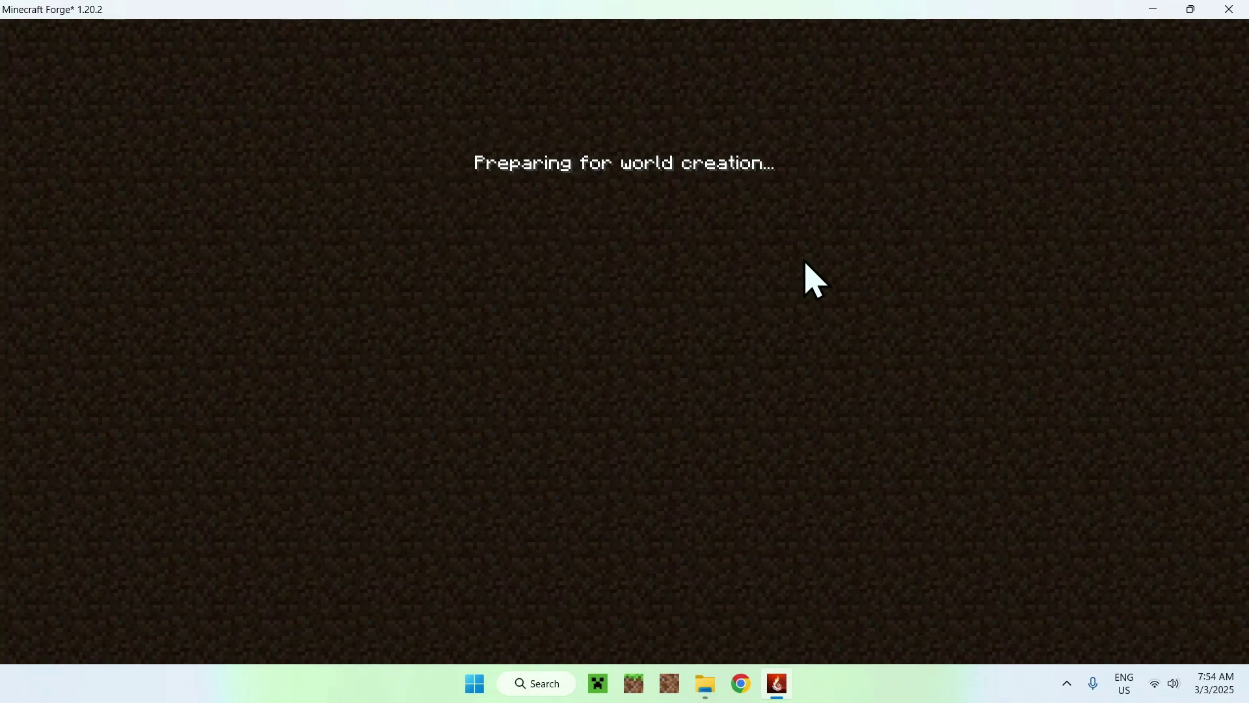
# - Switch the new world's game mode to Creative and create it
pyautogui.click(771, 221)
pyautogui.click(771, 221)
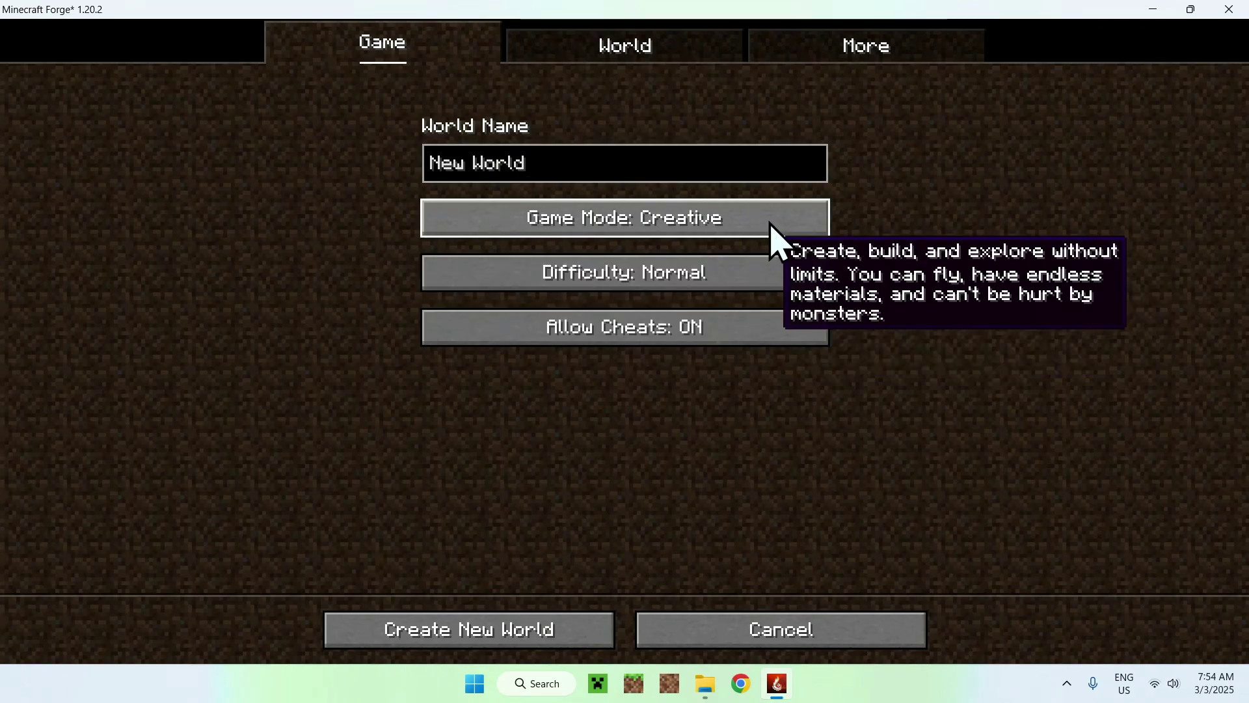
pyautogui.click(466, 631)
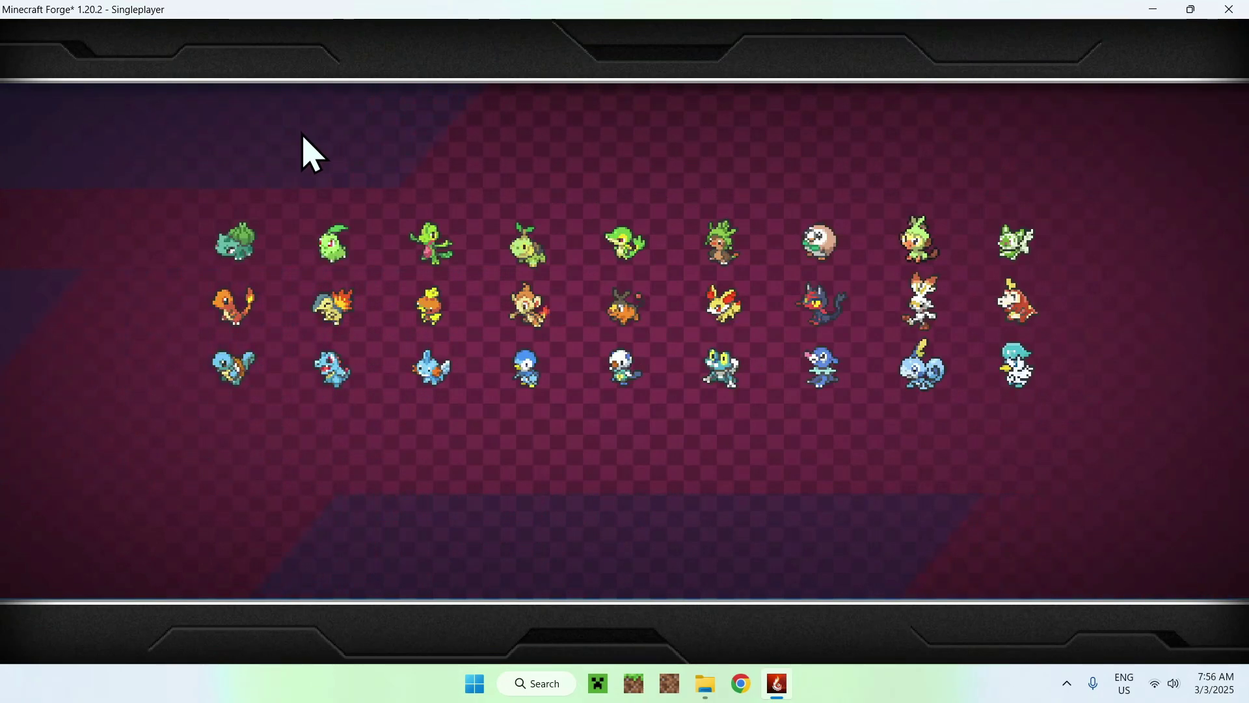
# - Pick Bulbasaur as the starter, begin the adventure, and fly over the taiga toward the houses
pyautogui.click(228, 242)
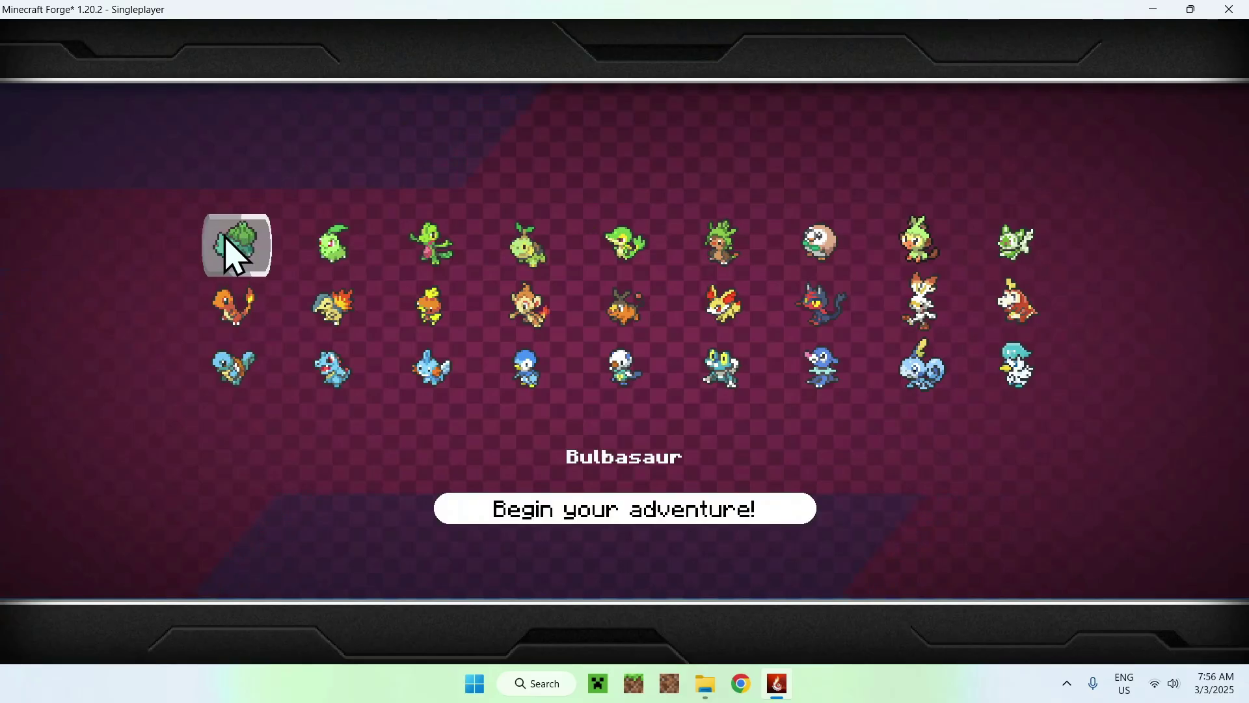
pyautogui.click(625, 520)
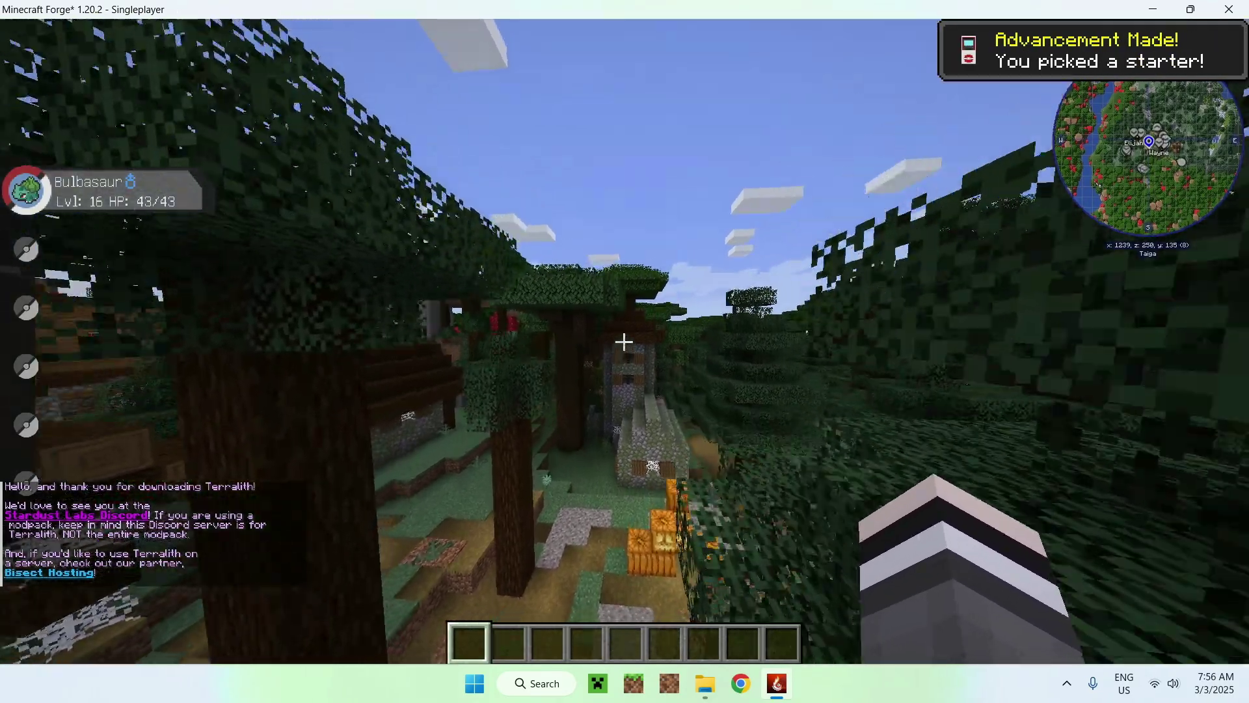
pyautogui.press('w')
pyautogui.press('space')
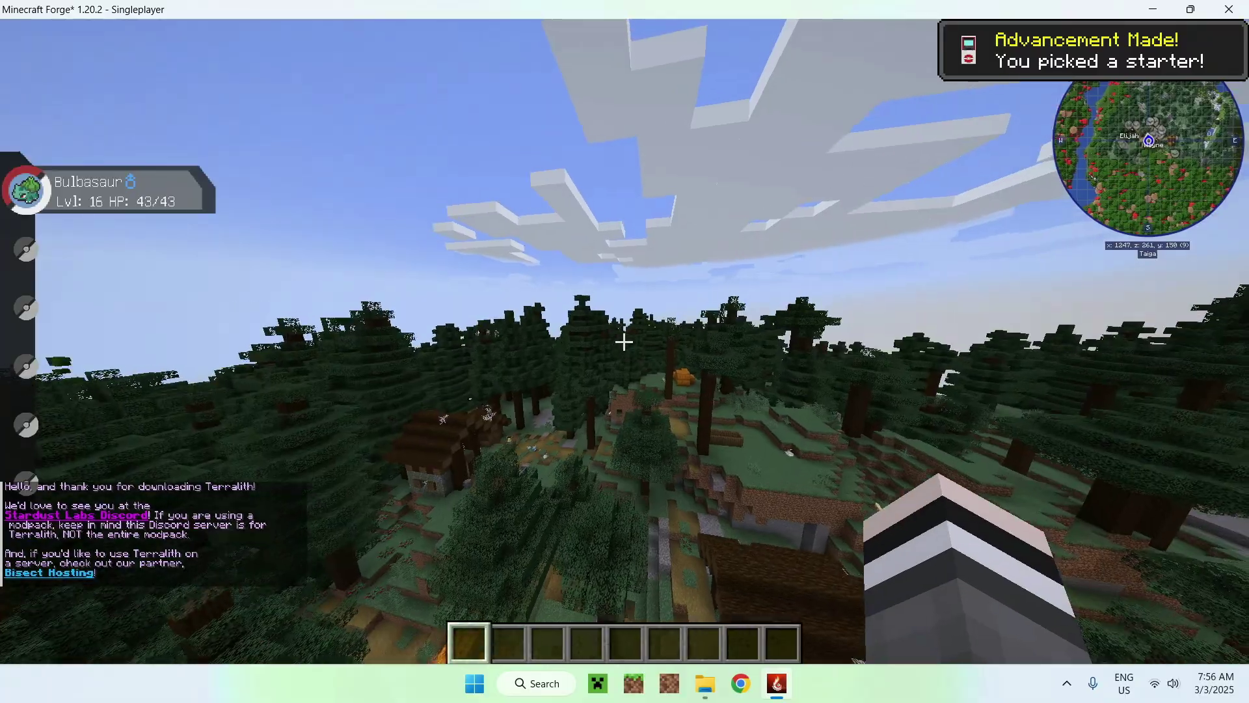
pyautogui.press('w')
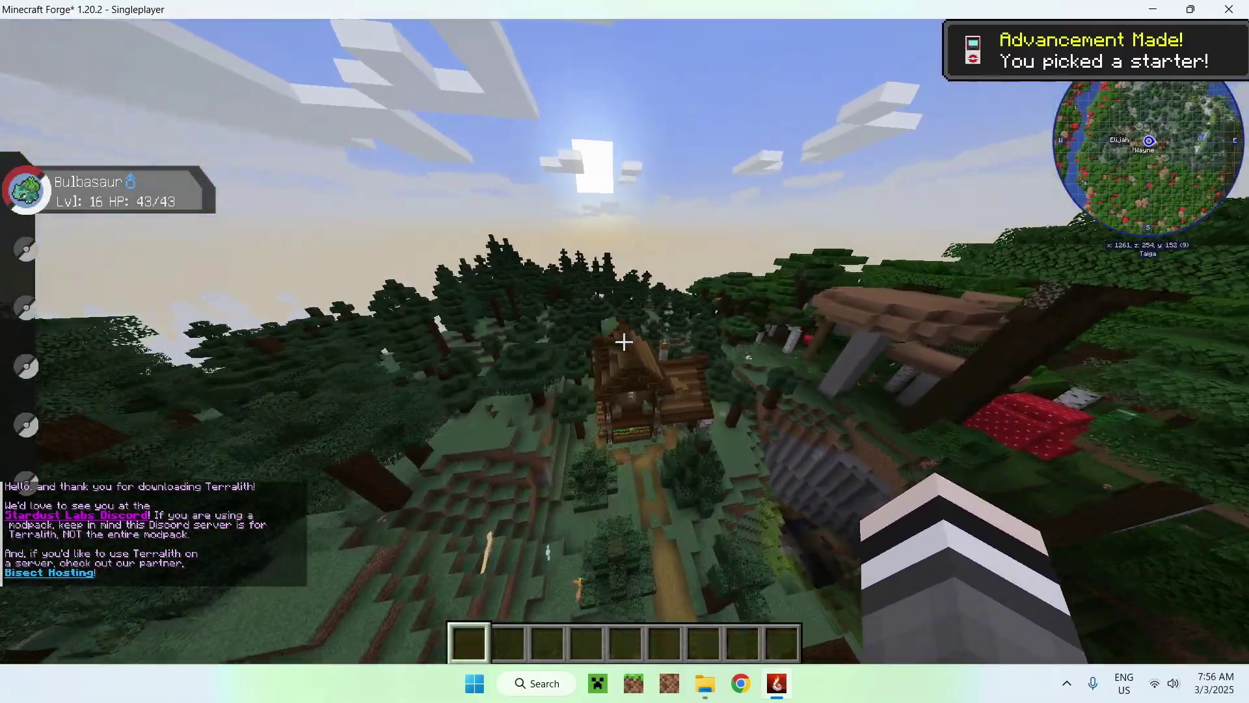
pyautogui.press('shift')
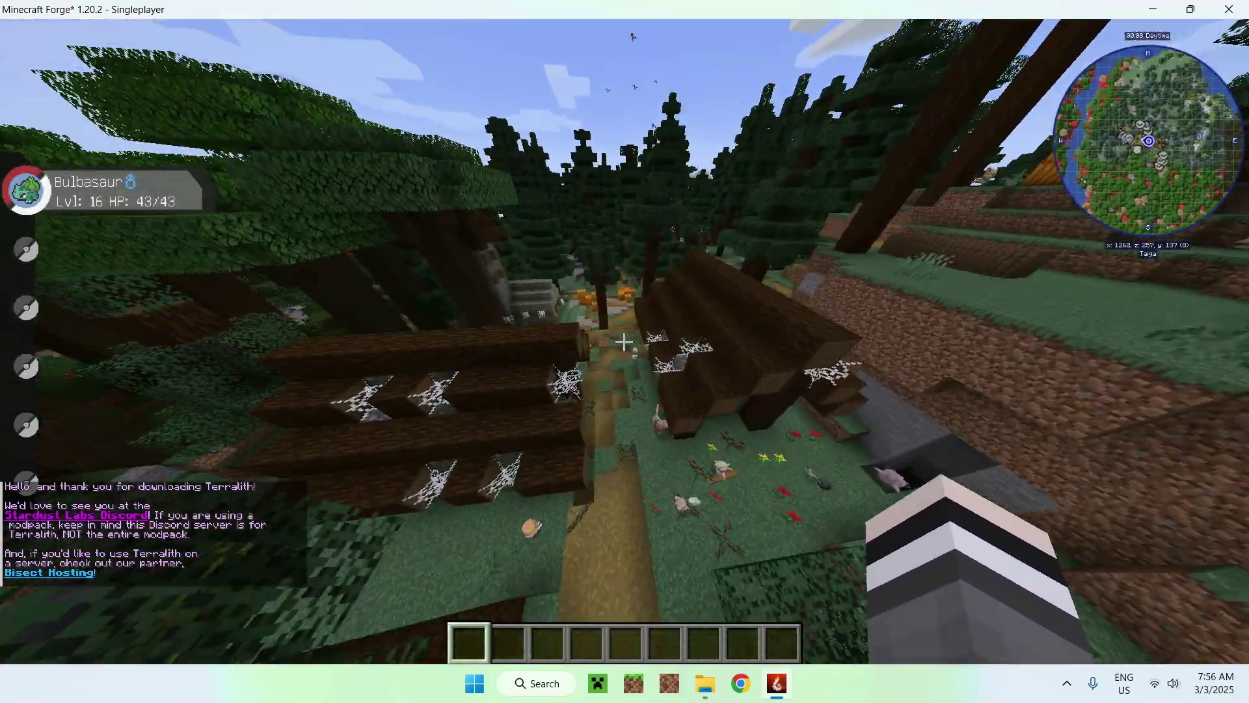
pyautogui.press('w')
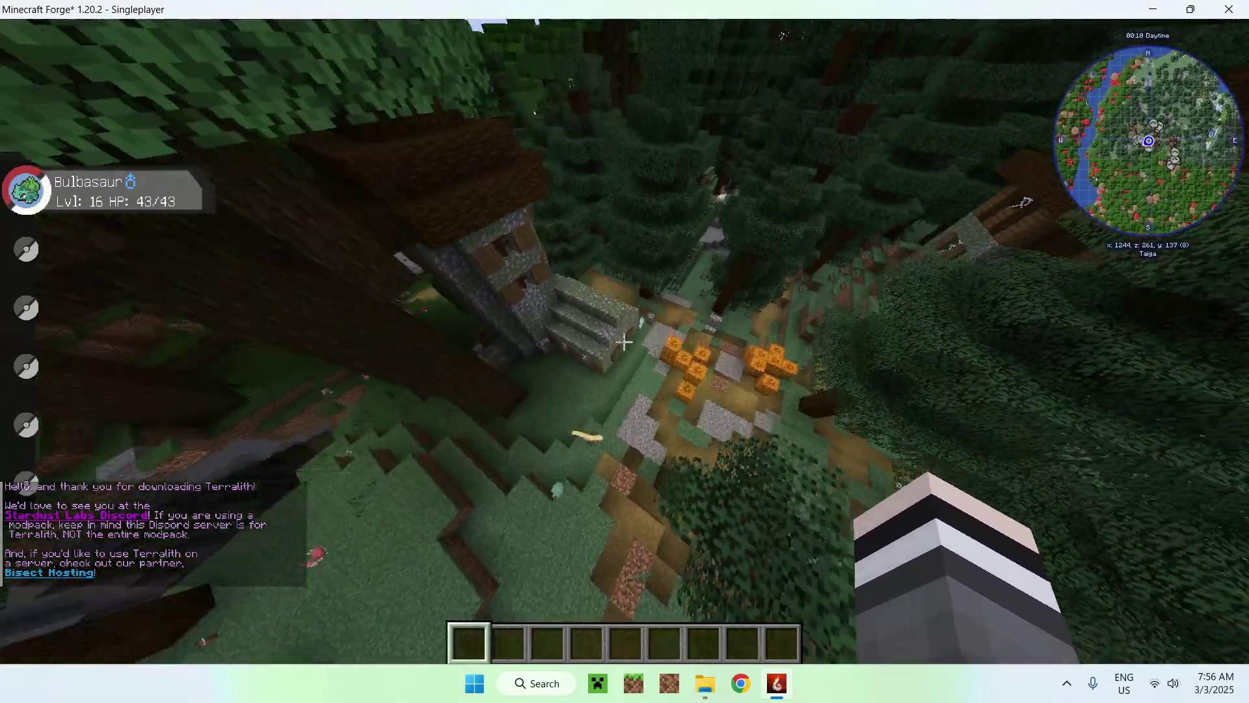
pyautogui.press('space')
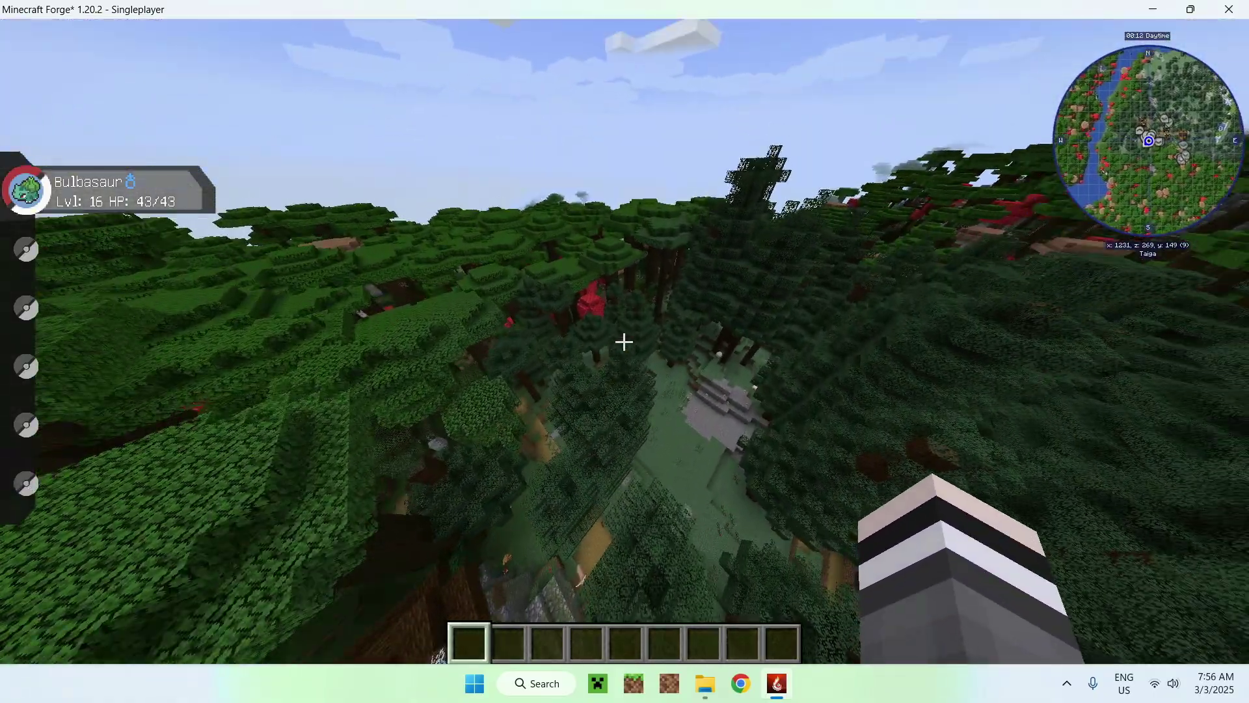
# - Fly over the mushroom-covered hill, down past the river ravine, and across the dark forest
pyautogui.press('space')
pyautogui.press('w')
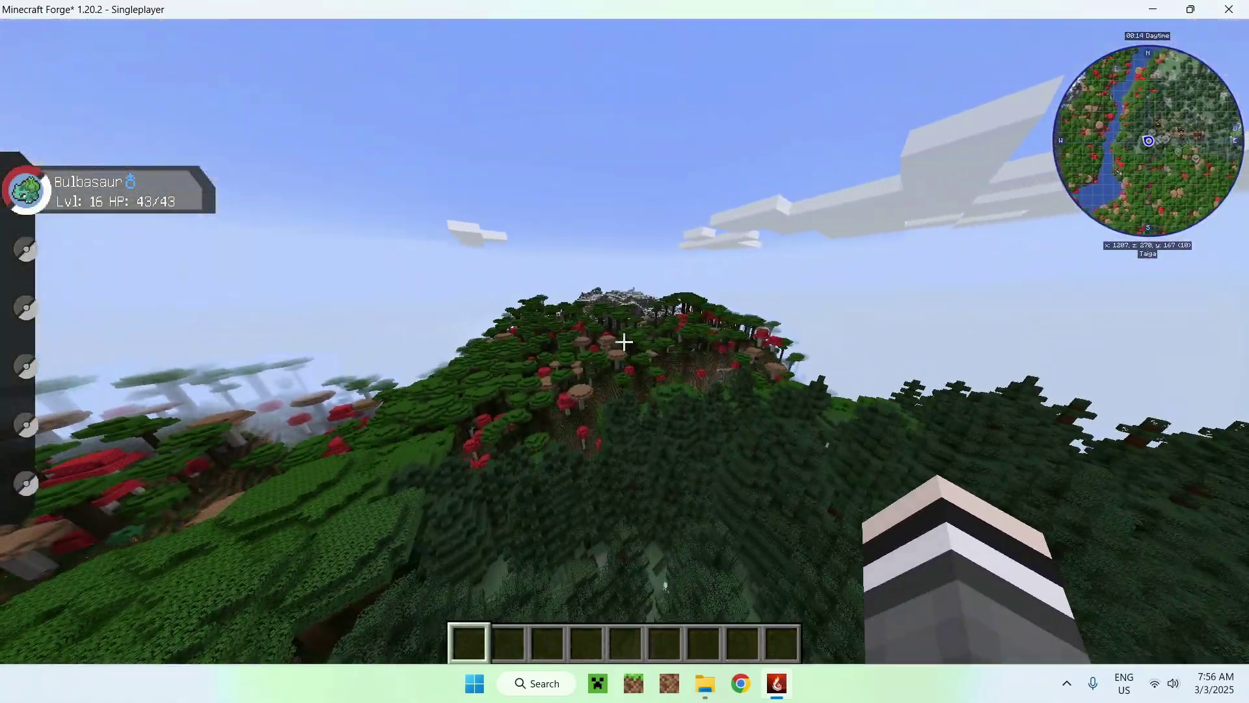
pyautogui.press('space')
pyautogui.press('w')
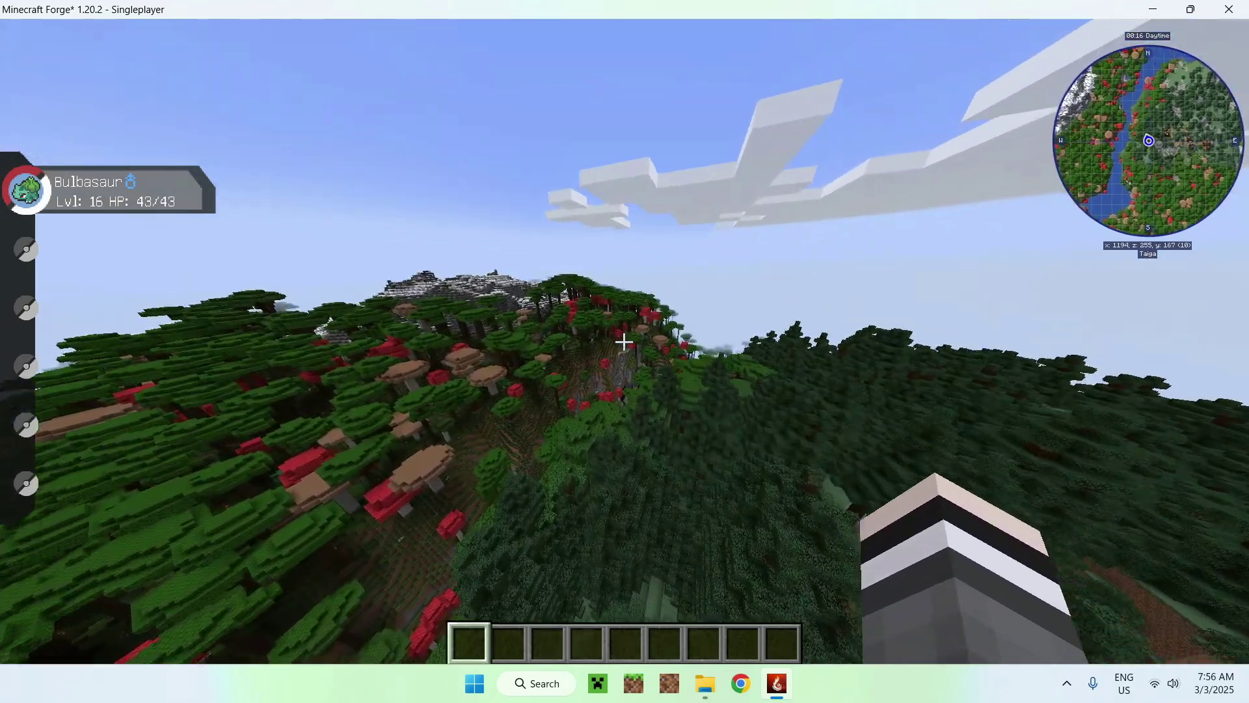
pyautogui.press('w')
pyautogui.press('shift')
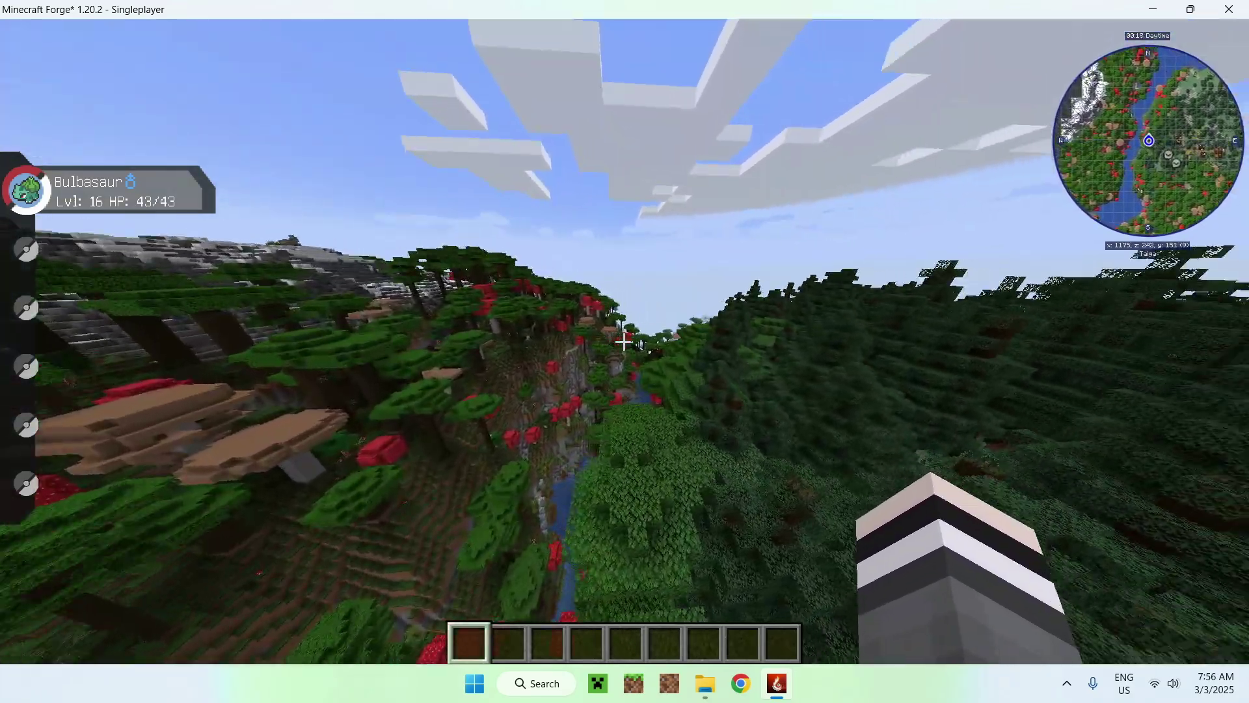
pyautogui.press('w')
pyautogui.press('shift')
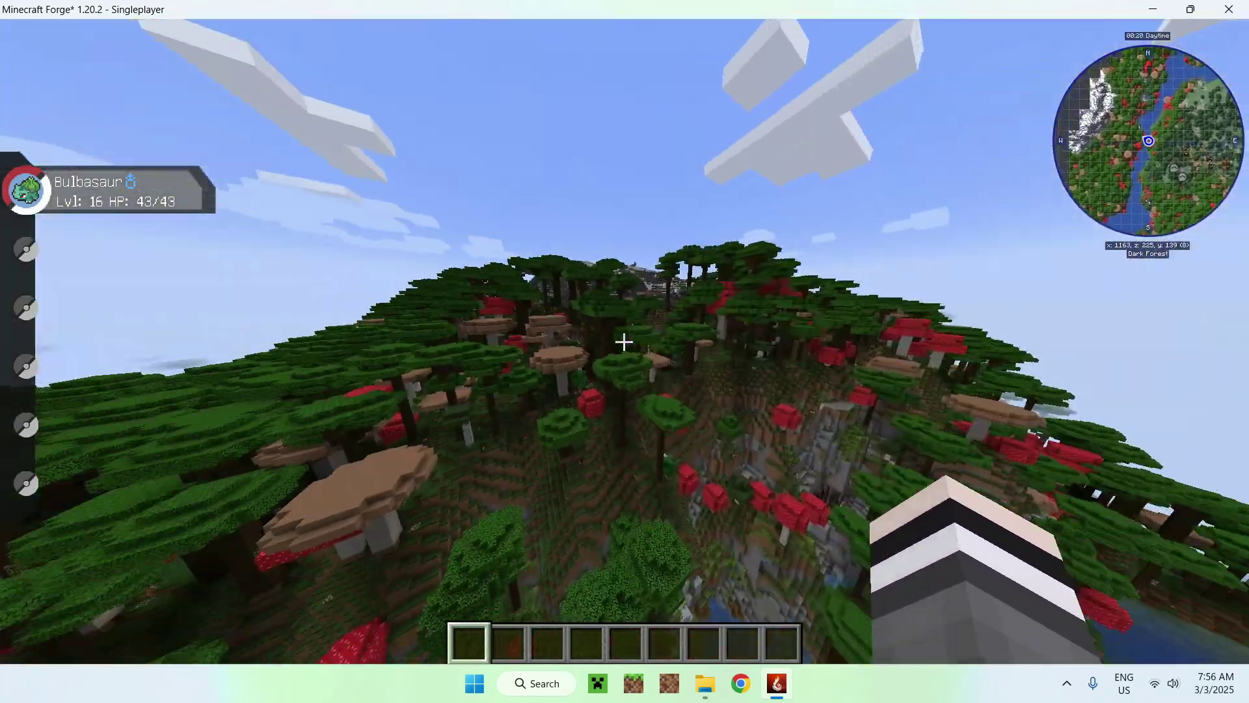
pyautogui.press('w')
pyautogui.press('w')
pyautogui.press('space')
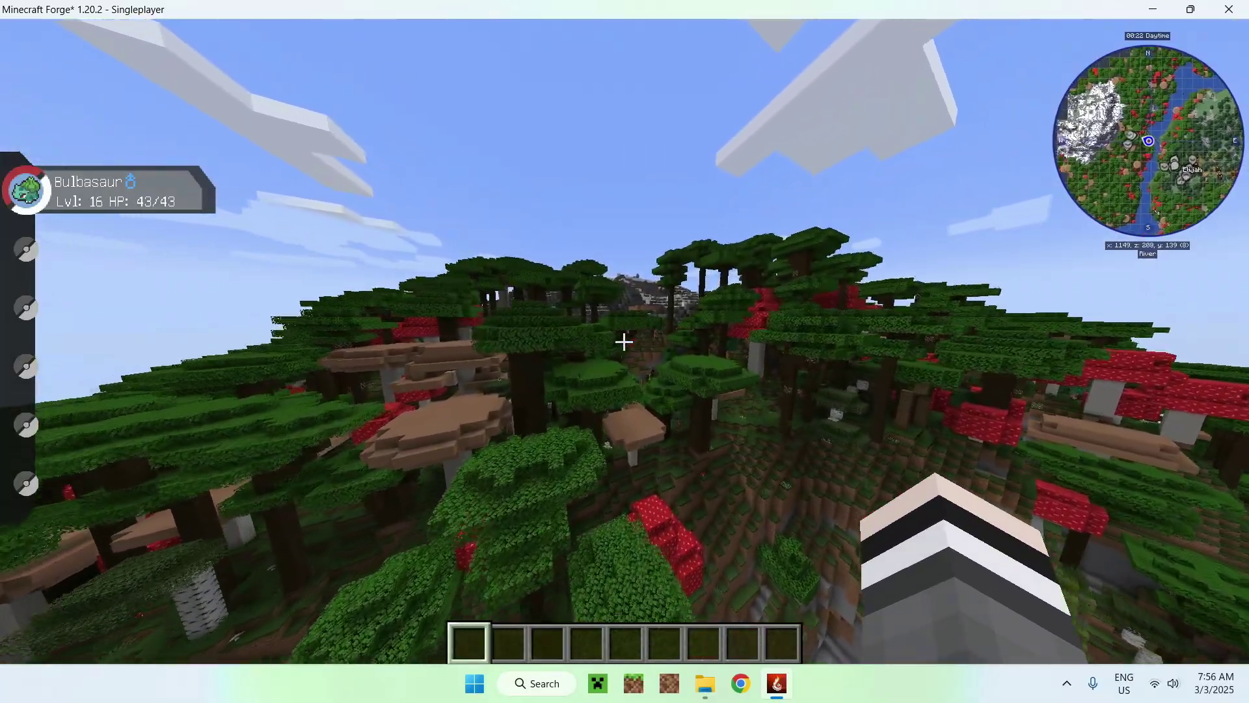